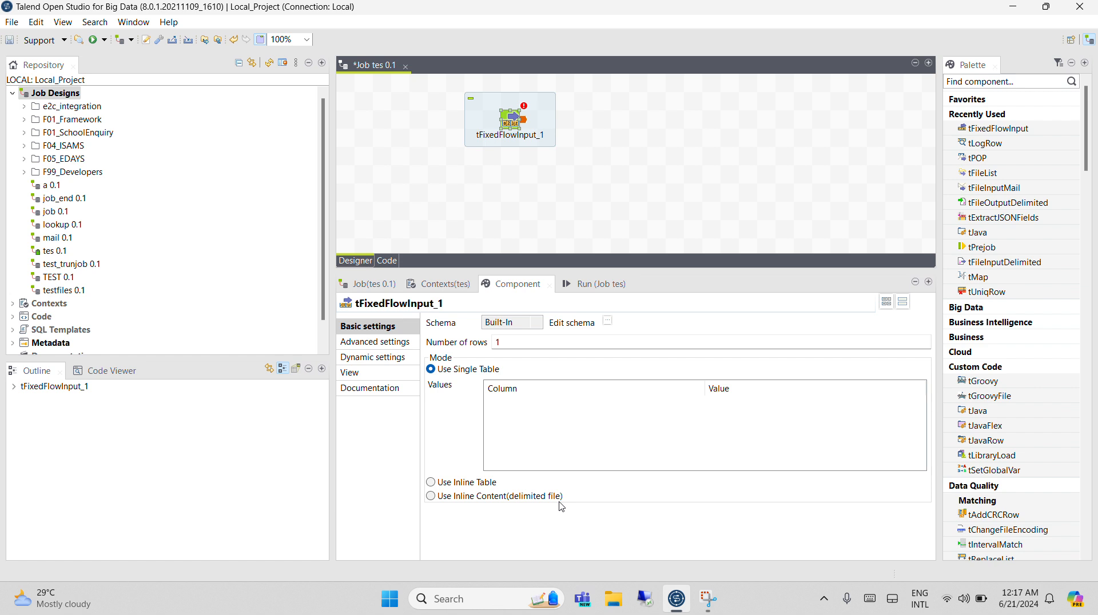
{"action": "left_click", "coordinate": [502, 343]}
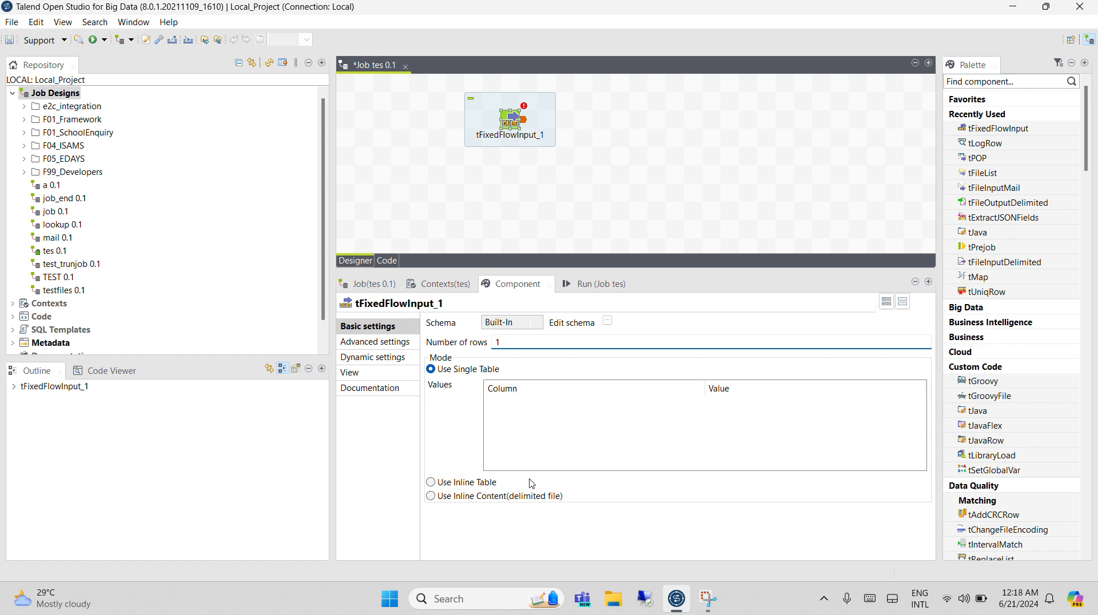
{"action": "left_click", "coordinate": [609, 128]}
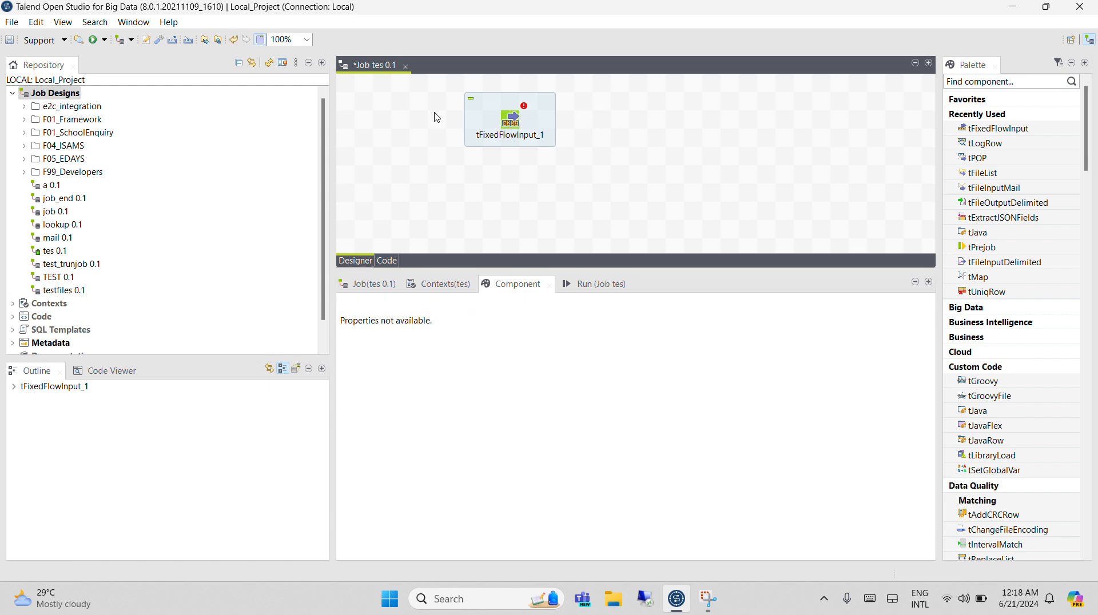
{"action": "left_click", "coordinate": [474, 139]}
{"action": "left_click", "coordinate": [513, 125]}
Add a tLogRow component to the job design beside tFixedFlowInput_1 and line the two up.
{"action": "left_click", "coordinate": [634, 154]}
{"action": "type", "text": "tlo"}
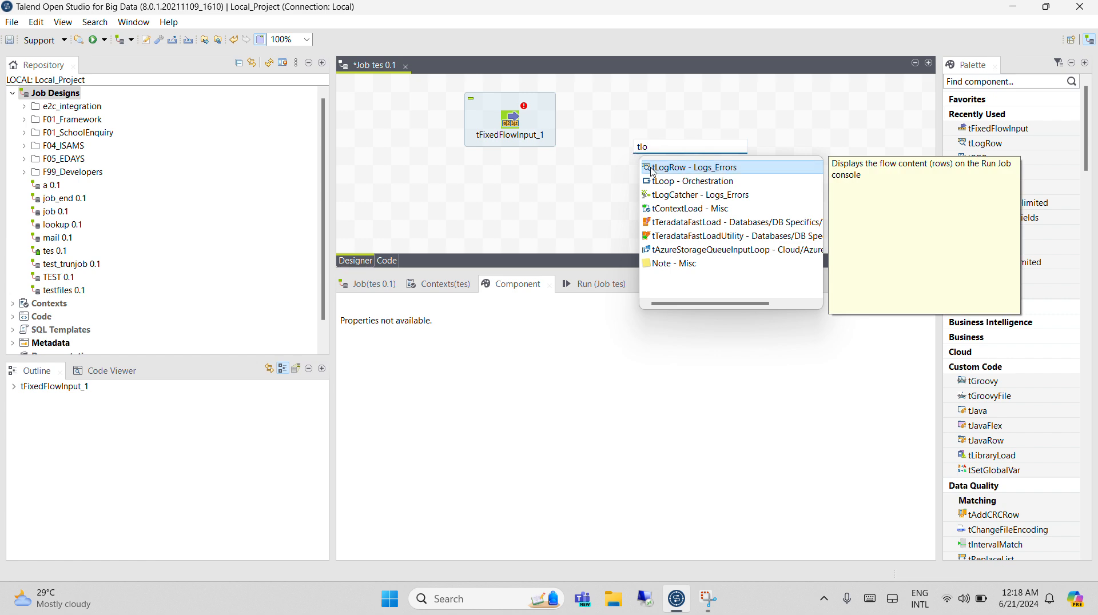
{"action": "double_click", "coordinate": [643, 167]}
{"action": "left_click_drag", "start_coordinate": [639, 158], "coordinate": [638, 121]}
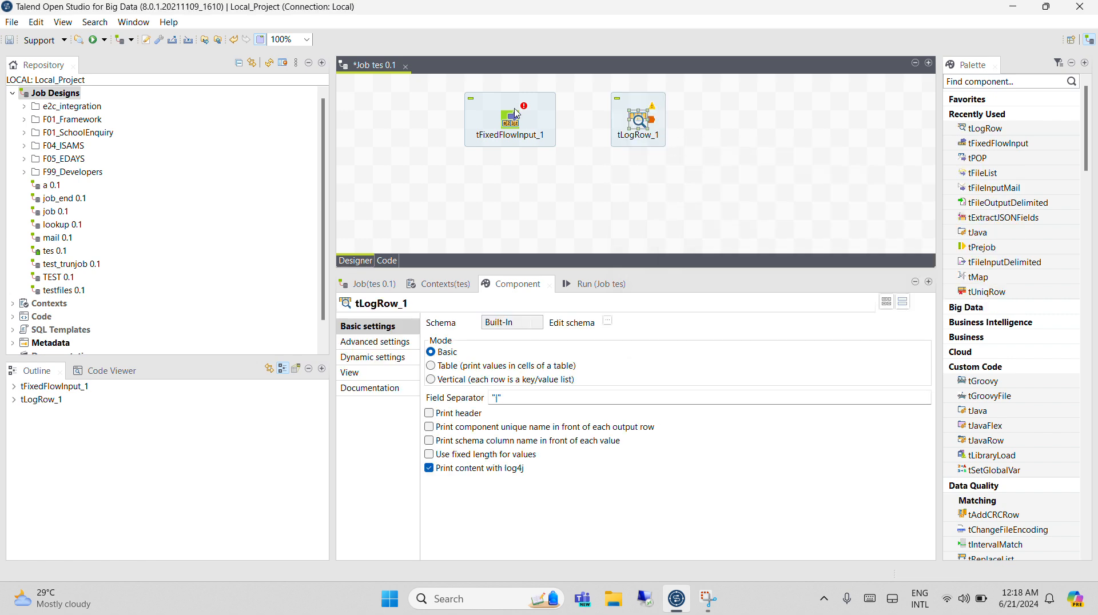
Connect tFixedFlowInput_1 to tLogRow_1 with a Main row link.
{"action": "right_click", "coordinate": [516, 113]}
{"action": "mouse_move", "coordinate": [557, 118]}
{"action": "left_click", "coordinate": [720, 117]}
{"action": "left_click", "coordinate": [648, 127]}
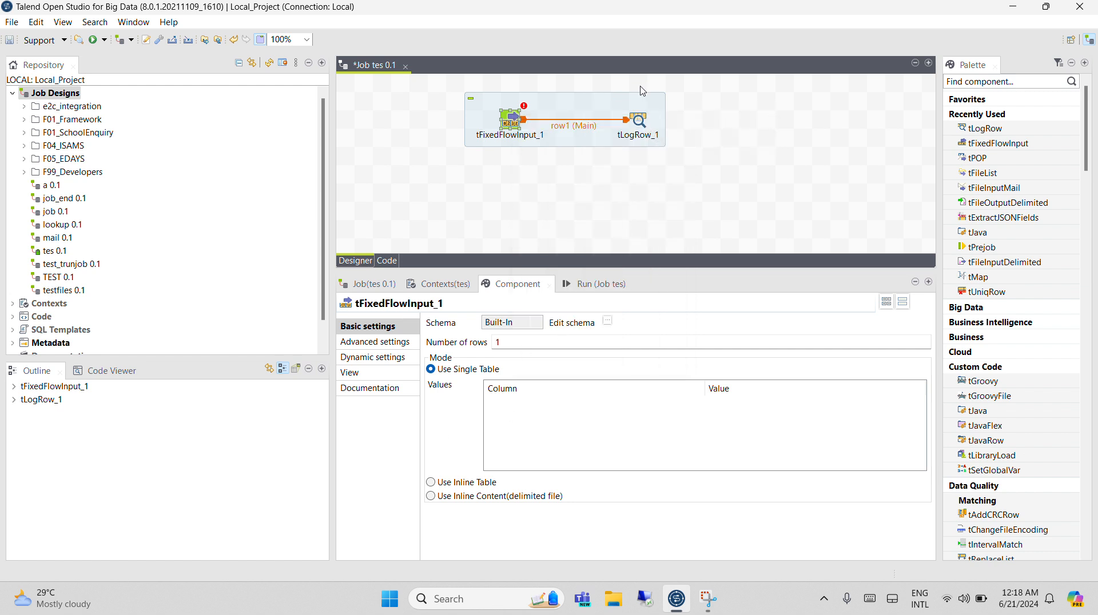
Set the output mode of tLogRow_1 to Table (print values in cells of a table).
{"action": "left_click", "coordinate": [641, 135]}
{"action": "left_click", "coordinate": [643, 130]}
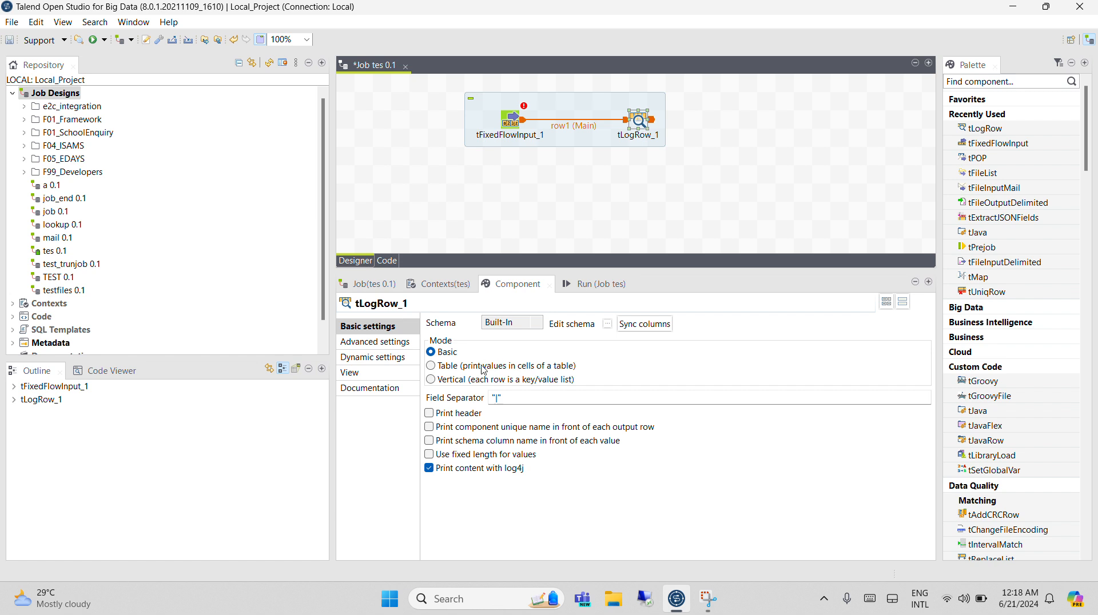
{"action": "left_click", "coordinate": [434, 366]}
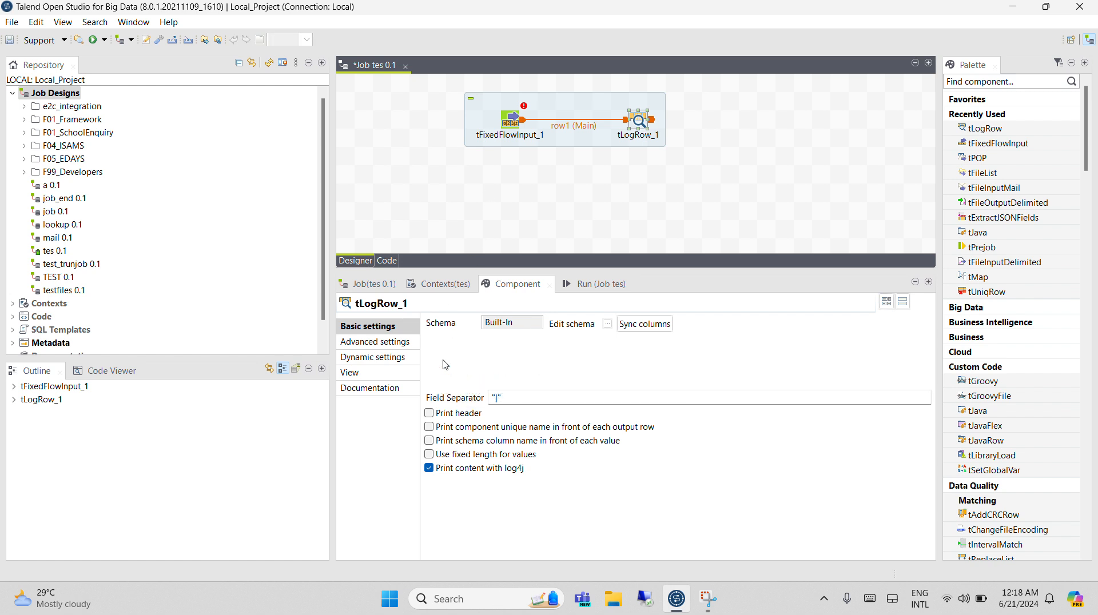
Open the schema of tFixedFlowInput_1, add two columns and rename the first one to name.
{"action": "left_click", "coordinate": [516, 119]}
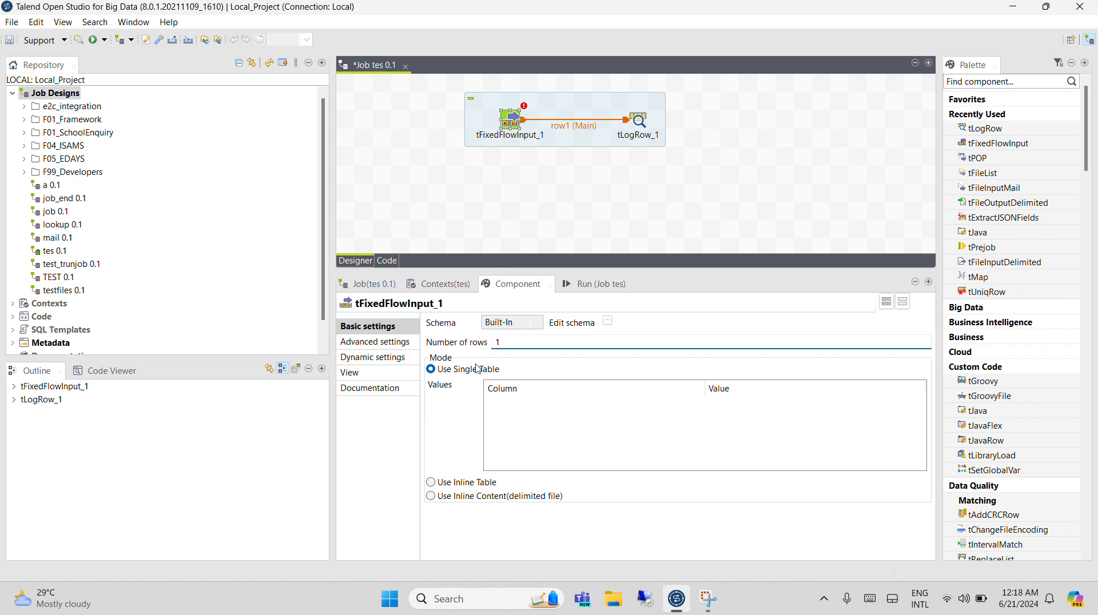
{"action": "left_click", "coordinate": [607, 321]}
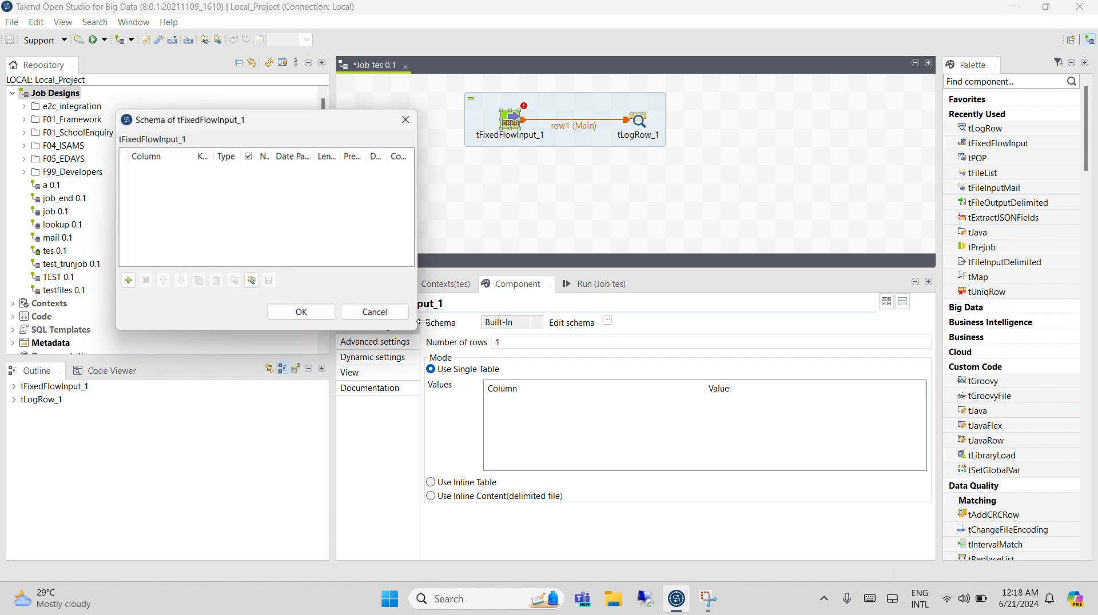
{"action": "double_click", "coordinate": [128, 281]}
{"action": "left_click", "coordinate": [154, 170]}
{"action": "type", "text": "nam"}
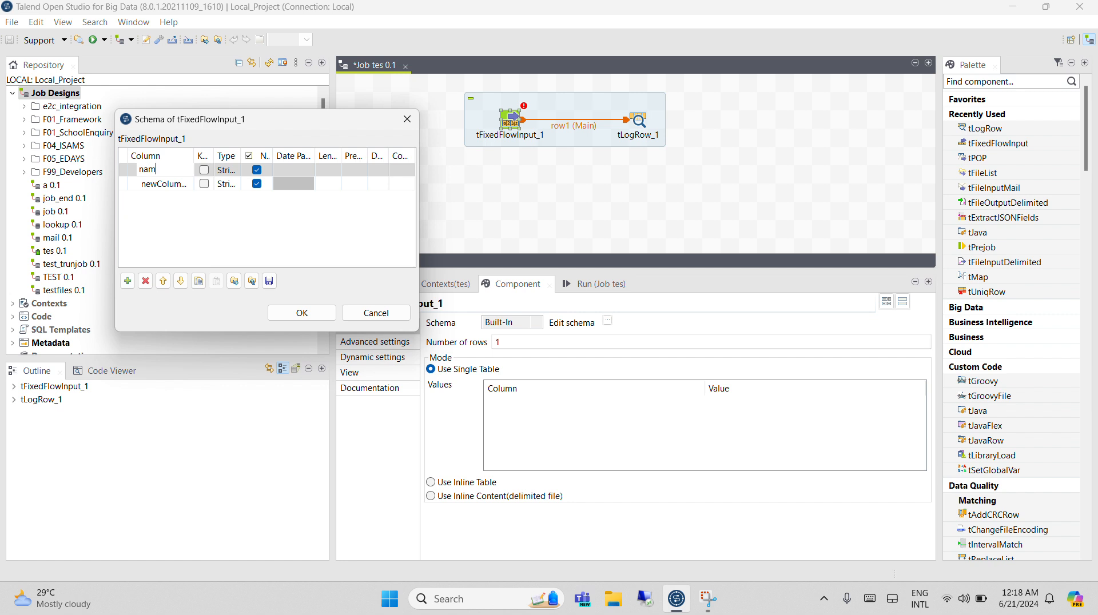
{"action": "type", "text": "e"}
Rename the second schema column to age with type int | Integer, then accept the schema and propagate the changes.
{"action": "left_click", "coordinate": [160, 183]}
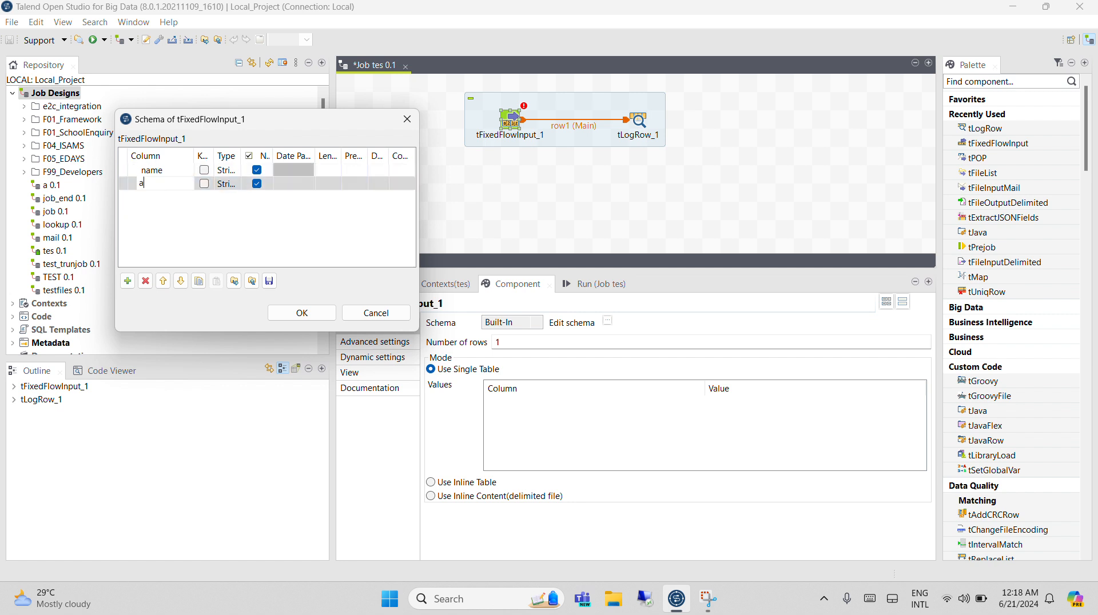
{"action": "type", "text": "agr"}
{"action": "key", "text": "BackSpace"}
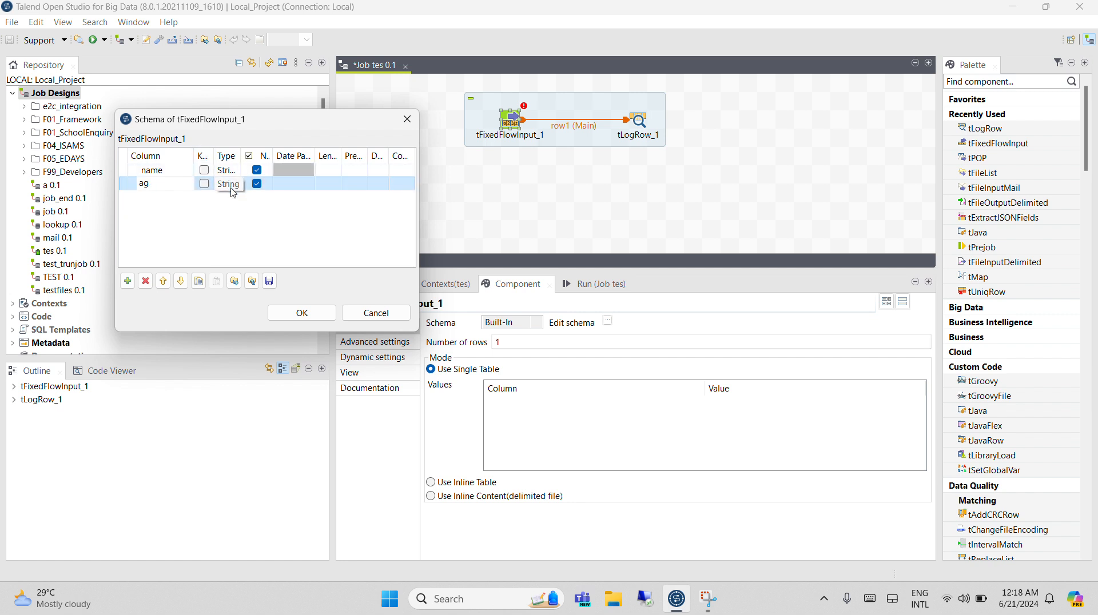
{"action": "type", "text": "e"}
{"action": "left_click", "coordinate": [232, 184]}
{"action": "left_click", "coordinate": [232, 184]}
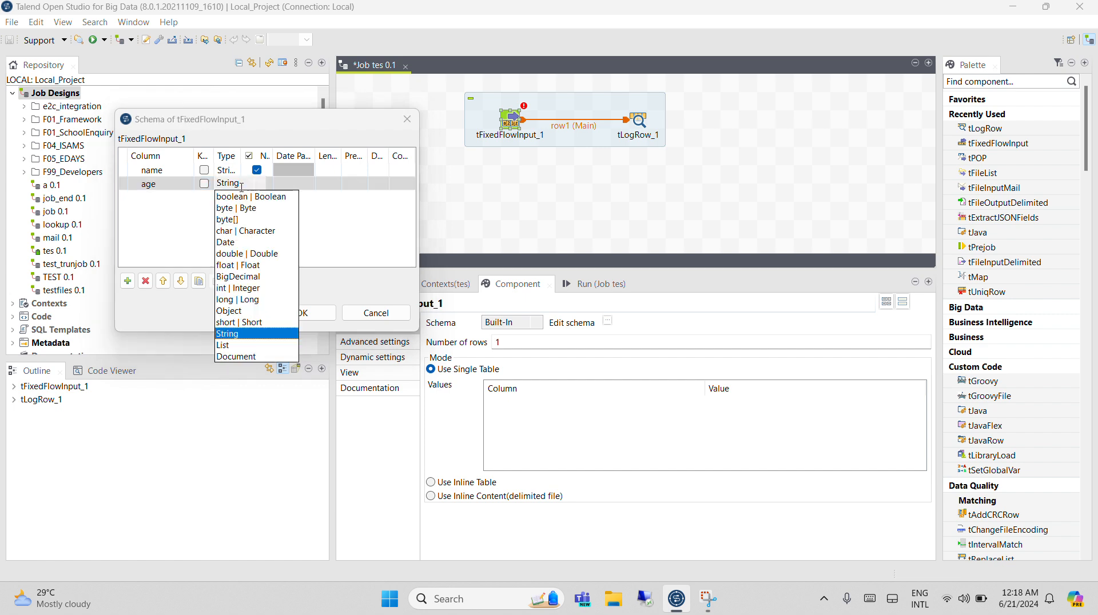
{"action": "left_click", "coordinate": [244, 291]}
{"action": "left_click", "coordinate": [331, 322]}
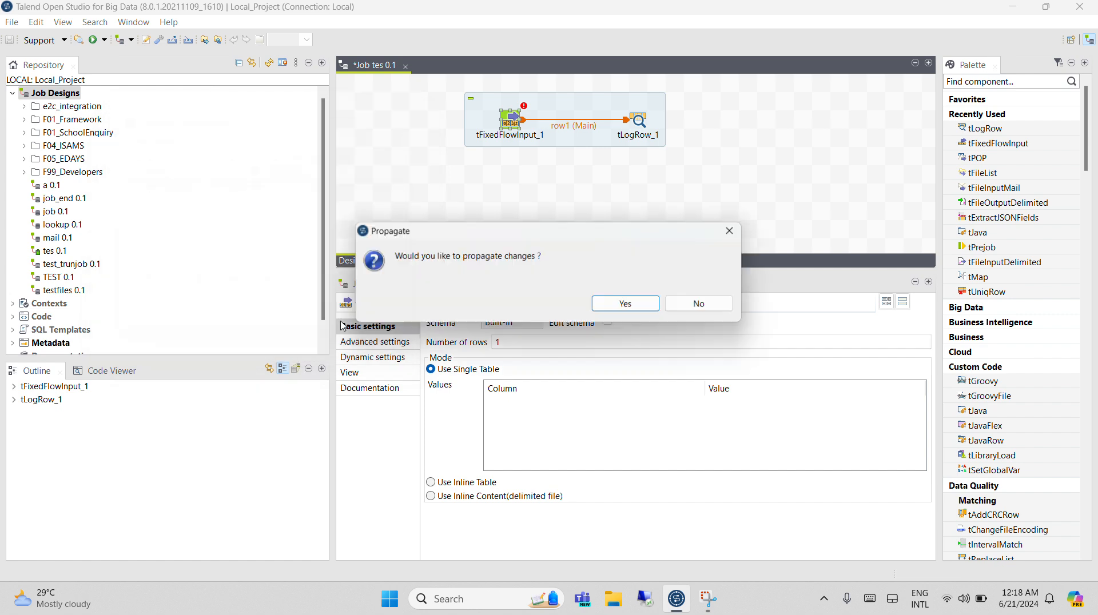
{"action": "left_click", "coordinate": [647, 303]}
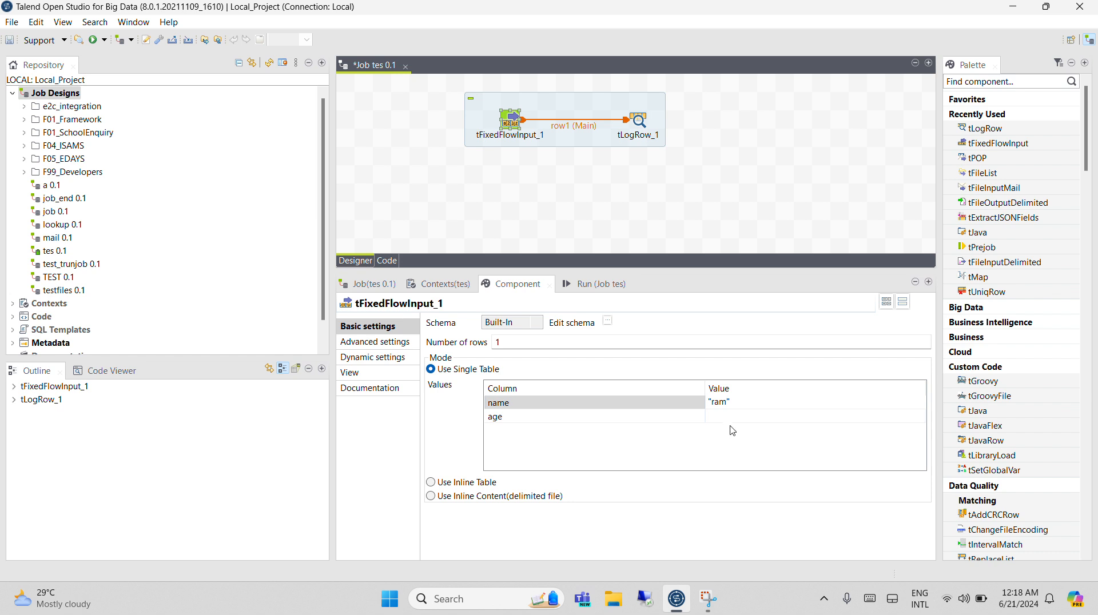
Enter a quoted sample first name and the age 3 as the single-table values, and run the job.
{"action": "left_click", "coordinate": [733, 417]}
{"action": "type", "text": "3"}
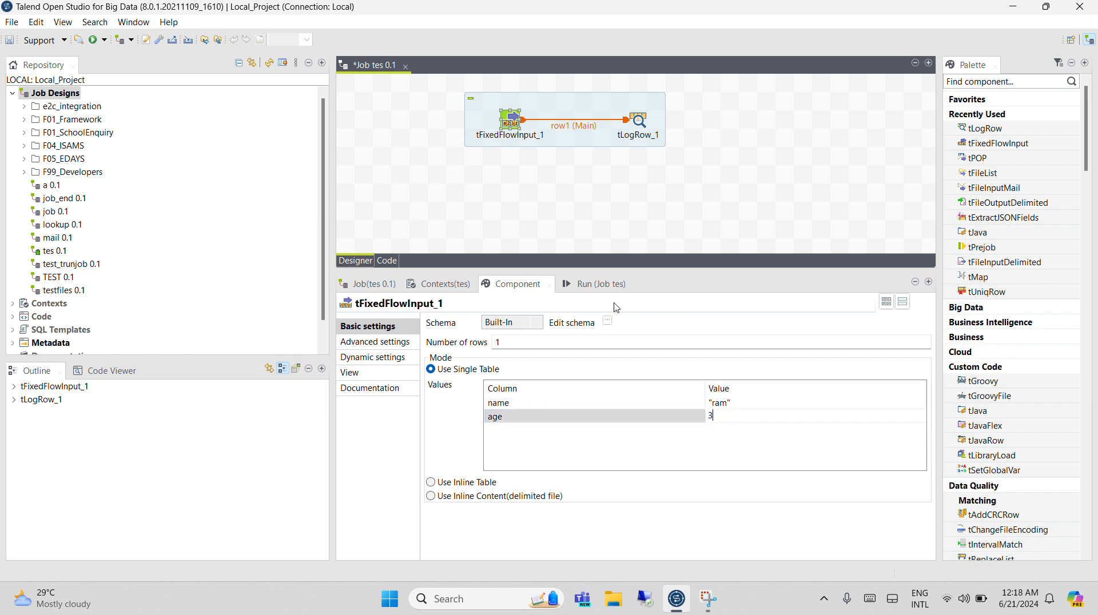
{"action": "left_click", "coordinate": [594, 284]}
{"action": "left_click", "coordinate": [460, 338]}
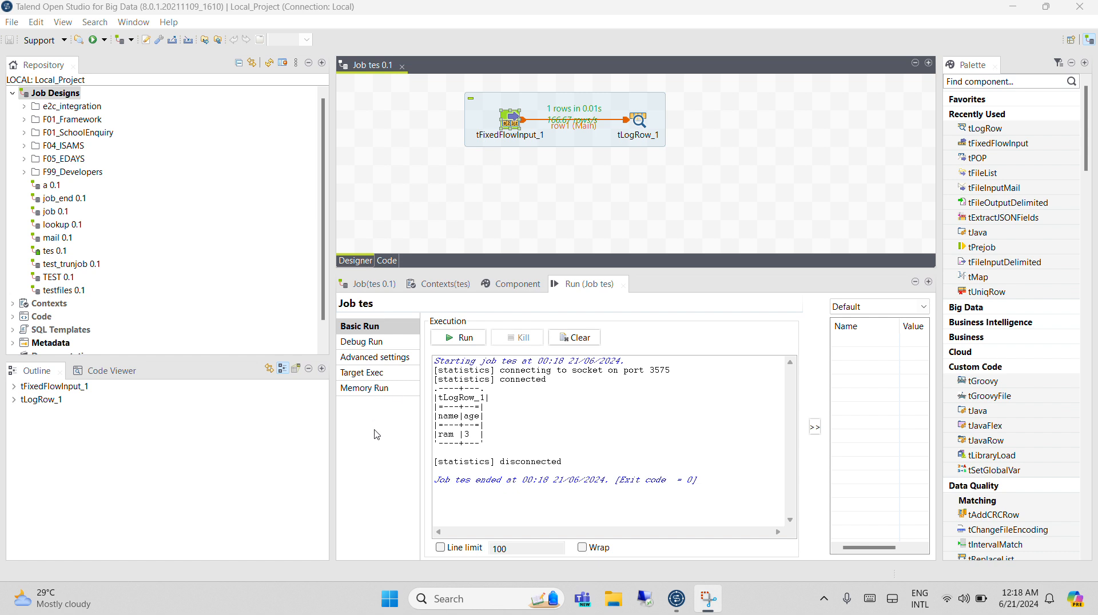
{"action": "left_click_drag", "start_coordinate": [502, 441], "coordinate": [450, 440]}
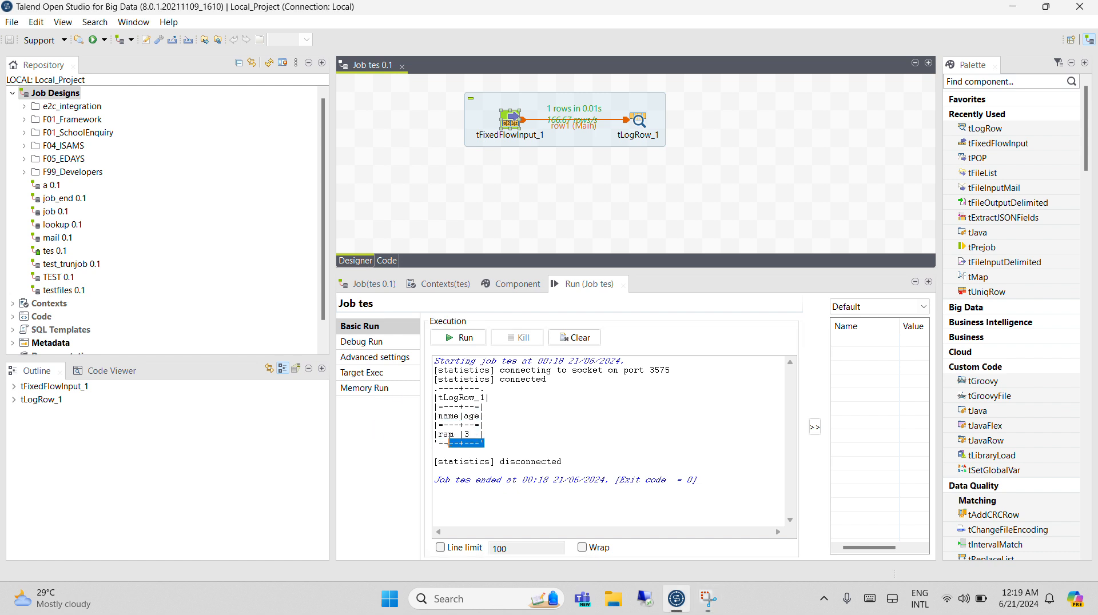
Set the number of rows of tFixedFlowInput_1 to 10 and run the job again.
{"action": "left_click", "coordinate": [515, 124]}
{"action": "left_click", "coordinate": [516, 287]}
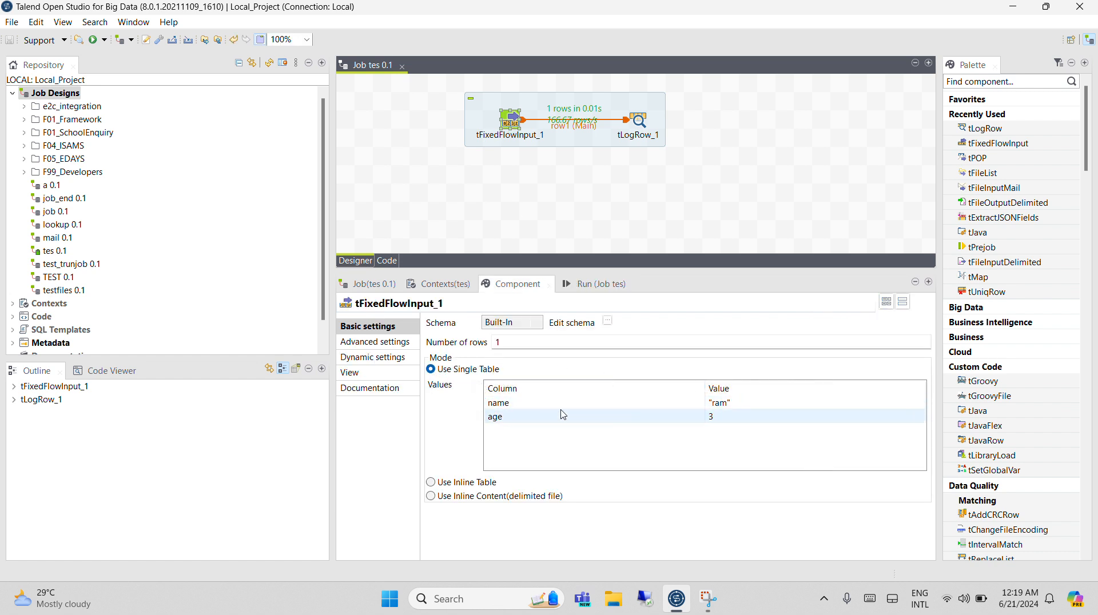
{"action": "left_click", "coordinate": [540, 343]}
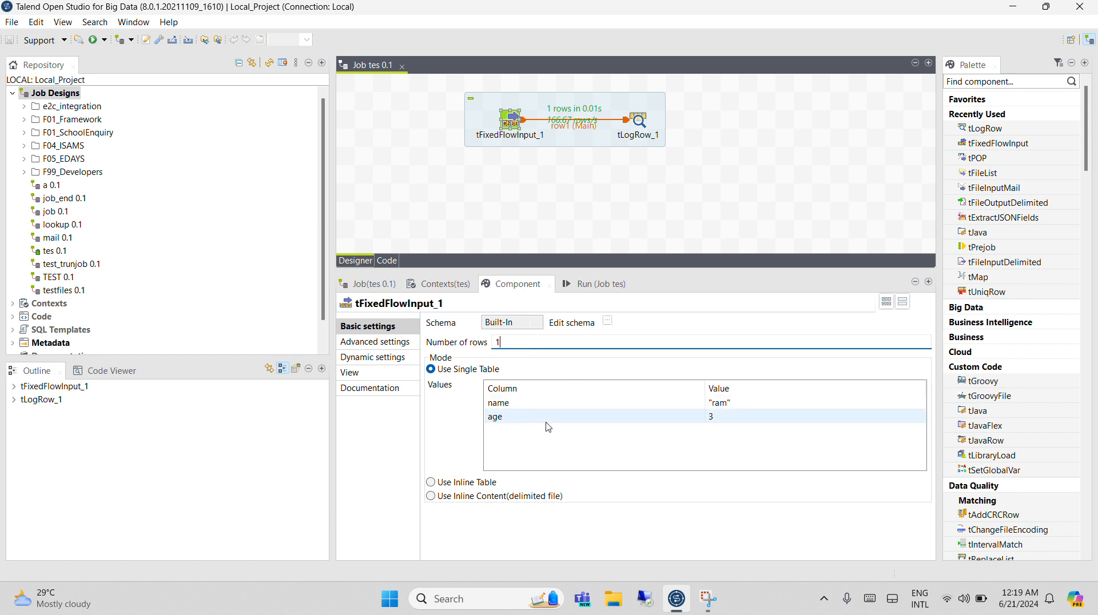
{"action": "type", "text": "0"}
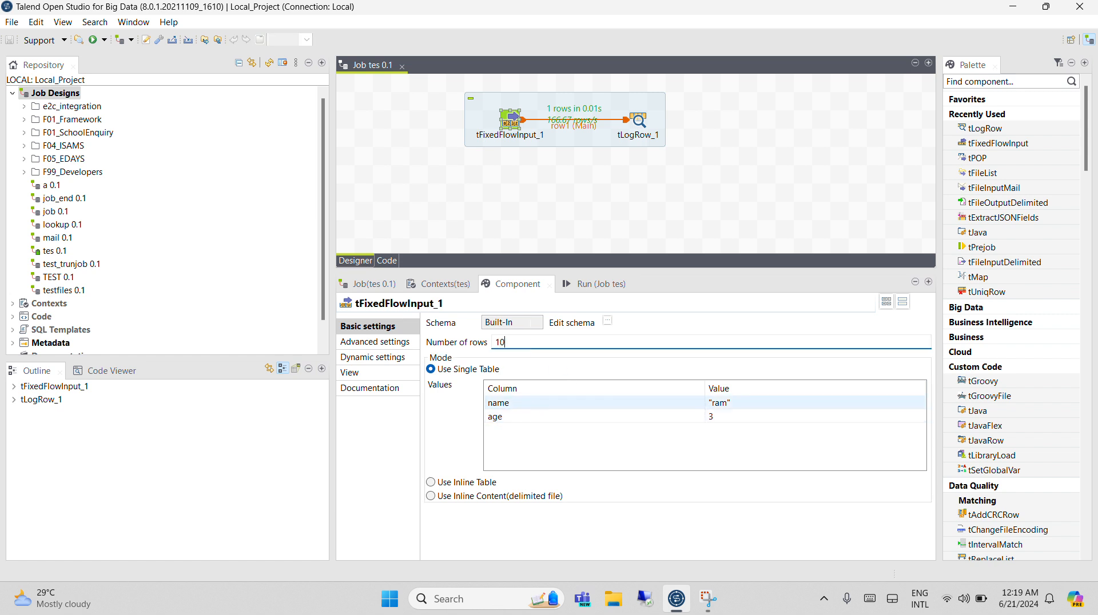
{"action": "left_click", "coordinate": [590, 284]}
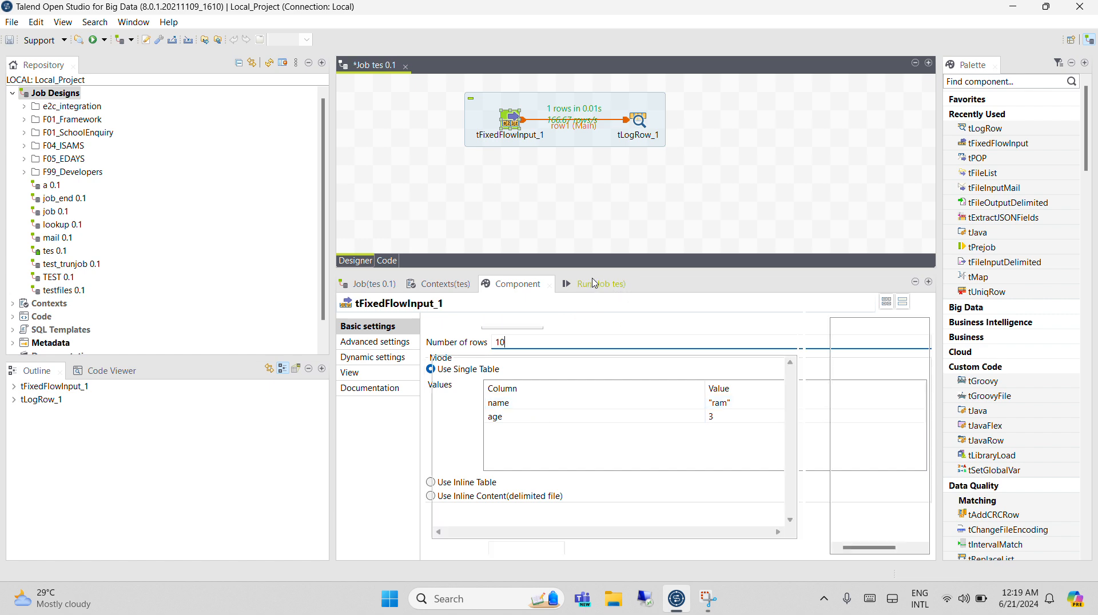
{"action": "left_click", "coordinate": [481, 341]}
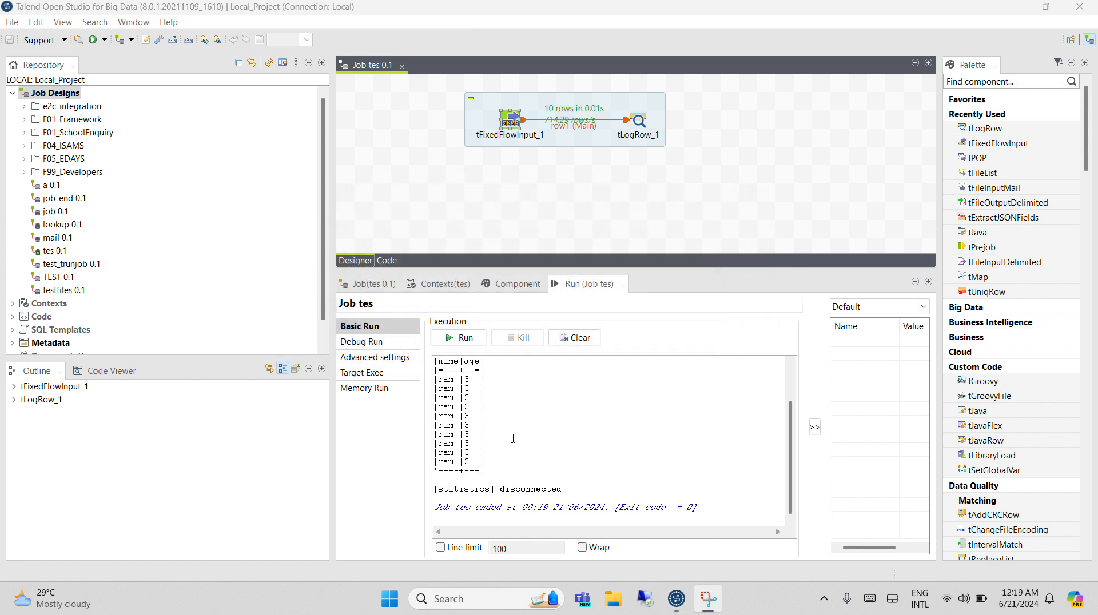
{"action": "left_click_drag", "start_coordinate": [438, 376], "coordinate": [480, 471]}
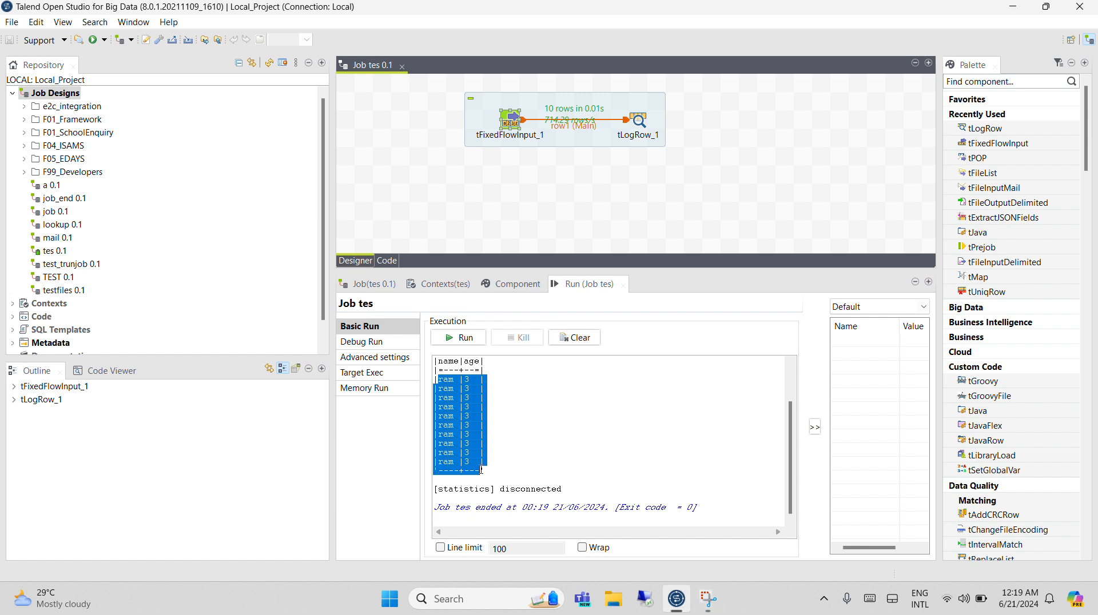
Switch tFixedFlowInput_1 to the Use Inline Table mode and add three rows to the inline table.
{"action": "double_click", "coordinate": [511, 127]}
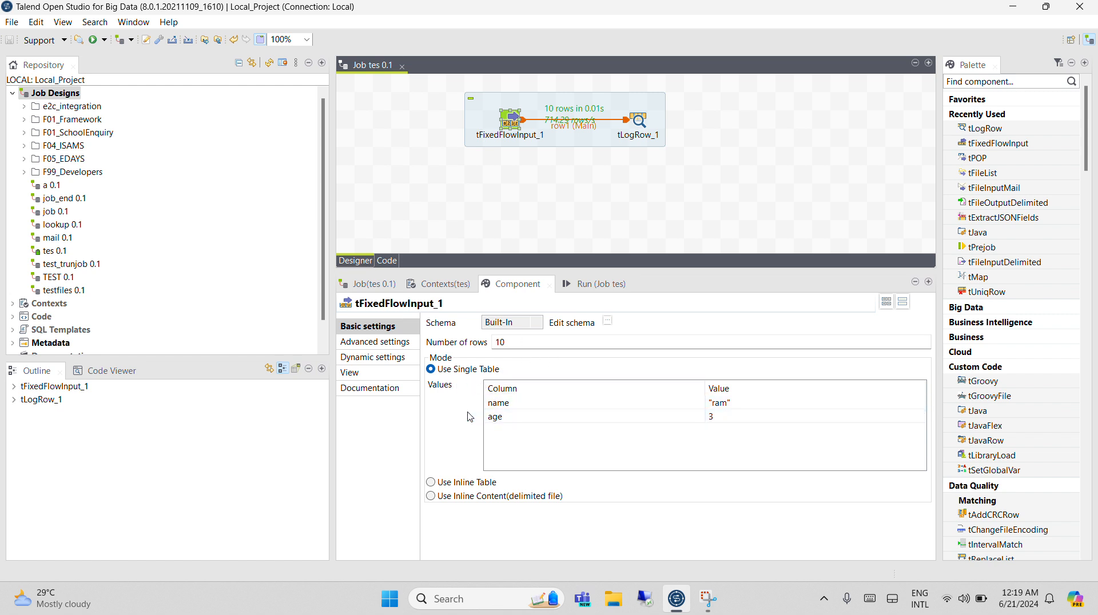
{"action": "left_click", "coordinate": [519, 343]}
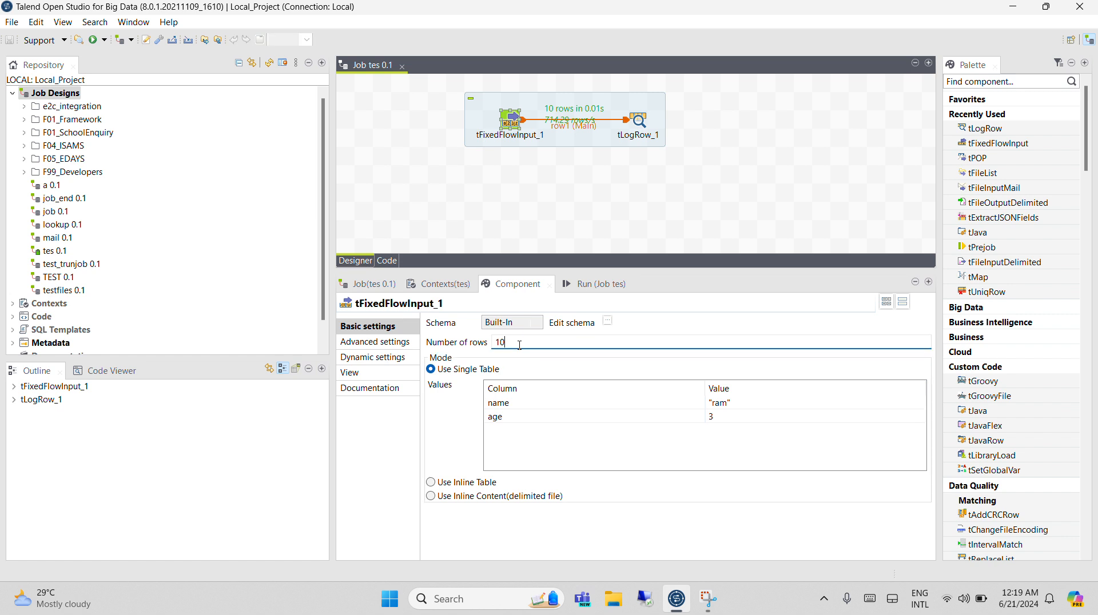
{"action": "left_click", "coordinate": [445, 483]}
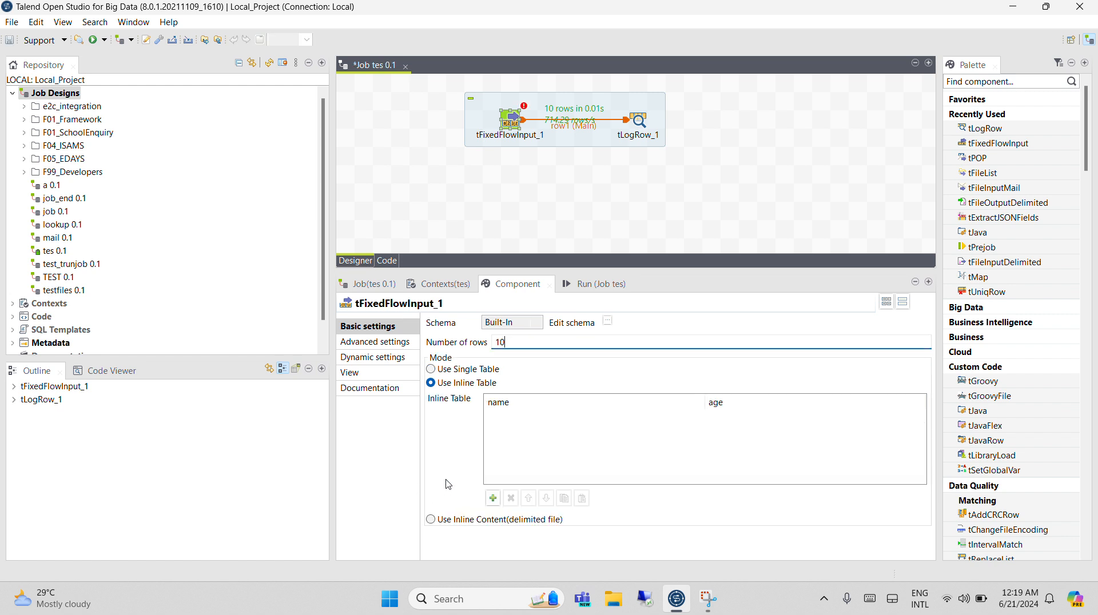
{"action": "left_click", "coordinate": [493, 498]}
{"action": "left_click", "coordinate": [493, 498]}
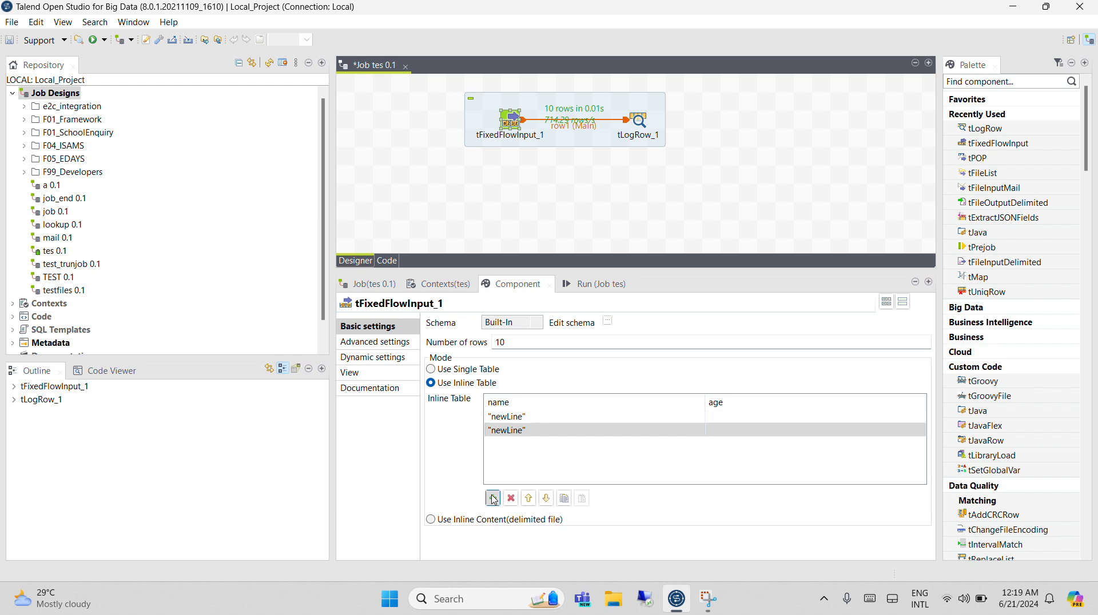
{"action": "left_click", "coordinate": [493, 499]}
Replace the placeholder text in the name column of the three inline rows with different sample first names, keeping the quotes.
{"action": "left_click", "coordinate": [509, 416]}
{"action": "left_click", "coordinate": [518, 415]}
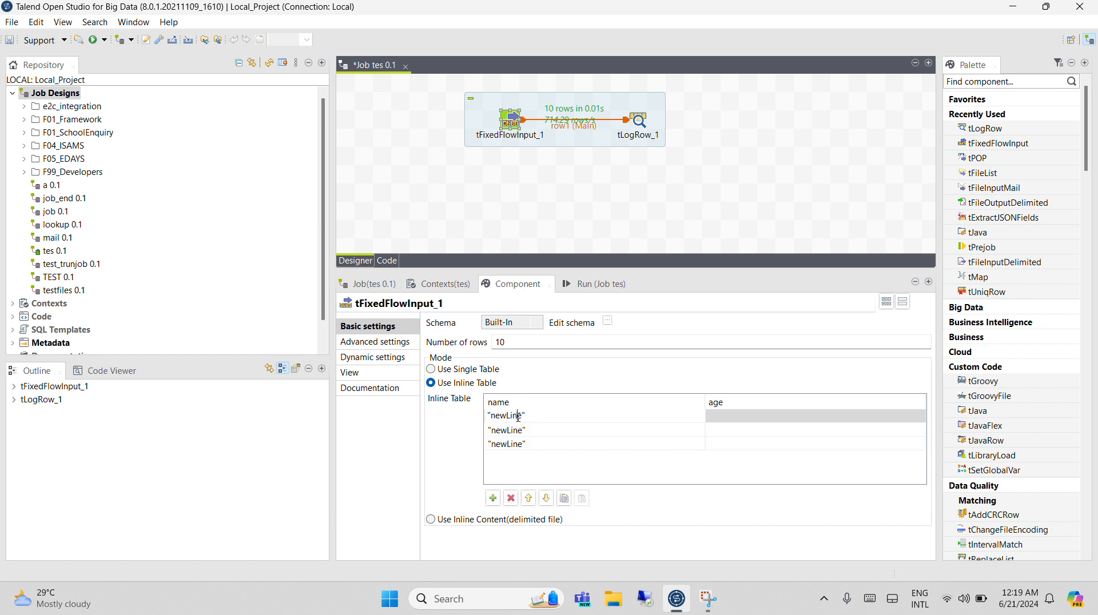
{"action": "left_click_drag", "start_coordinate": [521, 417], "coordinate": [491, 417]}
{"action": "type", "text": "ram"}
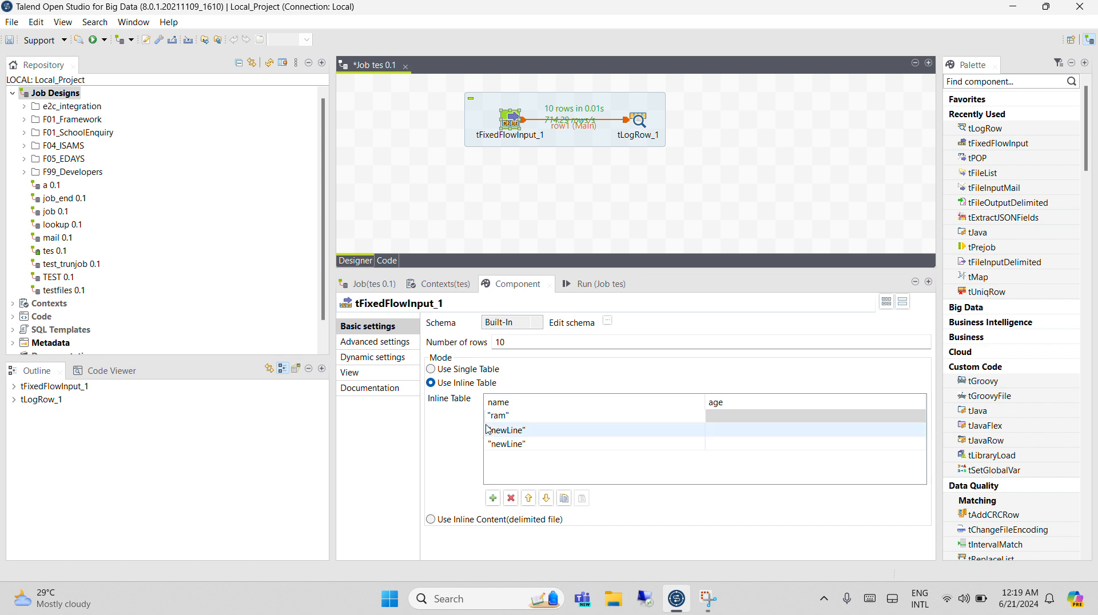
{"action": "left_click", "coordinate": [509, 429]}
{"action": "left_click", "coordinate": [521, 430]}
{"action": "left_click_drag", "start_coordinate": [521, 430], "coordinate": [490, 430]}
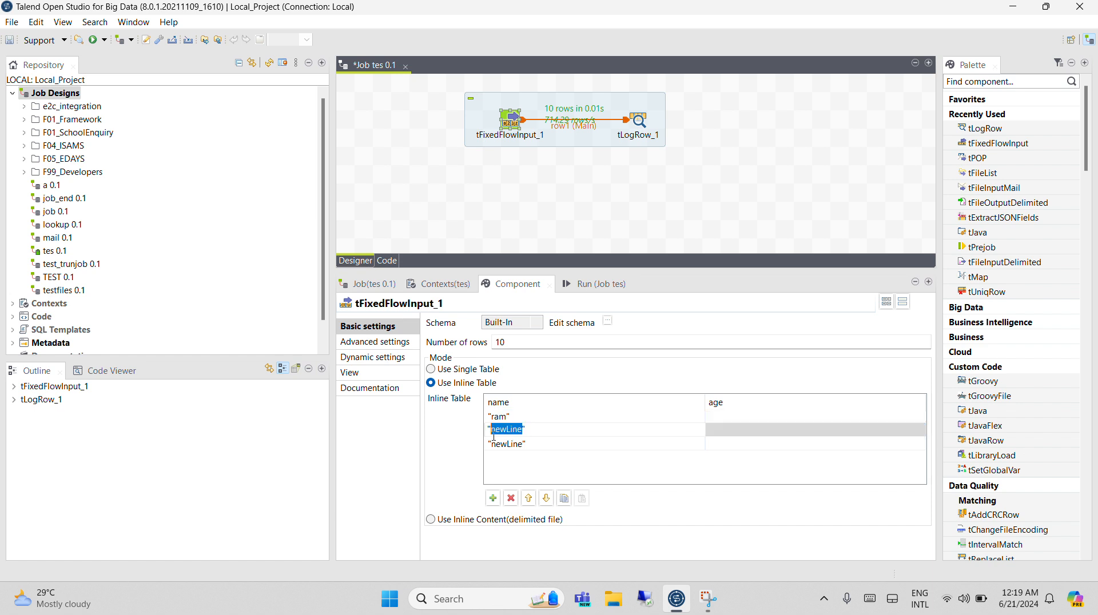
{"action": "type", "text": "s"}
{"action": "key", "text": "Return"}
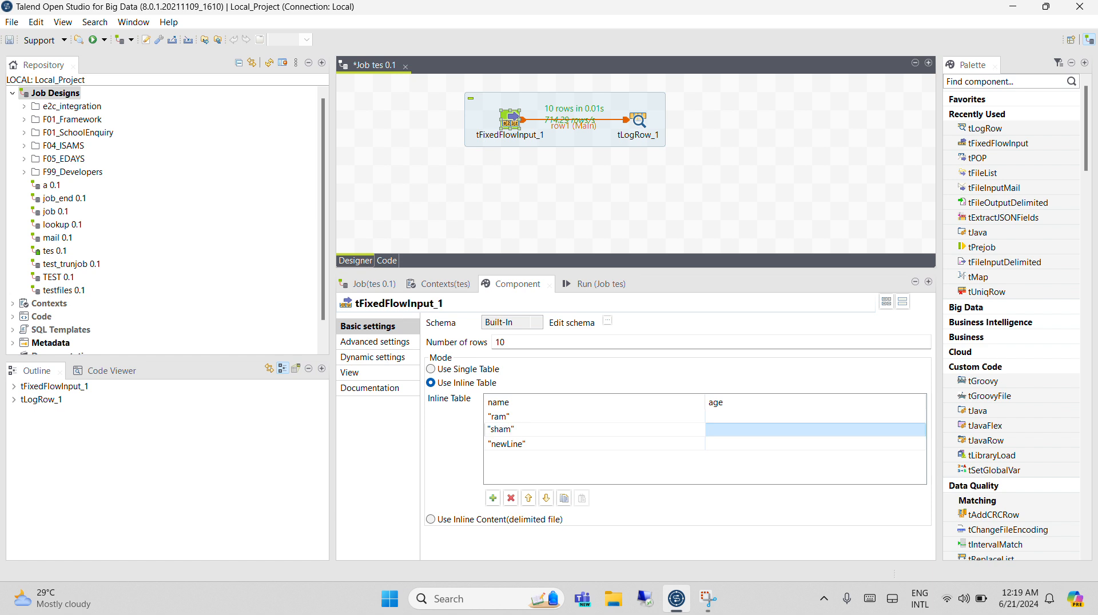
{"action": "left_click", "coordinate": [503, 445]}
{"action": "left_click_drag", "start_coordinate": [491, 445], "coordinate": [521, 454]}
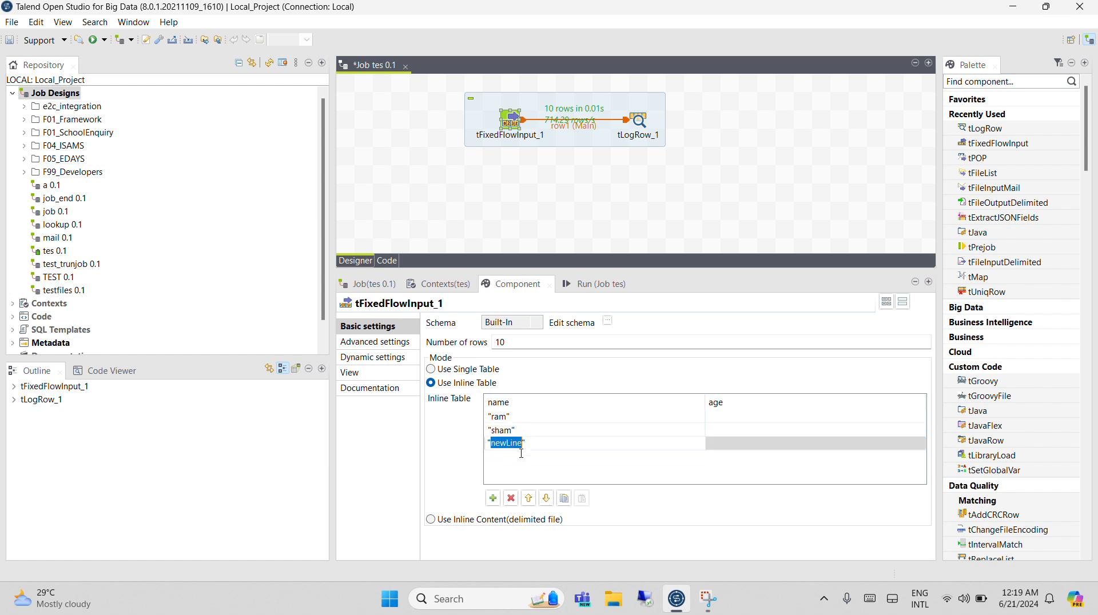
{"action": "key", "text": "BackSpace"}
Fill the age column of the three inline table rows with 2, 3 and 4.
{"action": "left_click", "coordinate": [734, 417]}
{"action": "left_click", "coordinate": [734, 431]}
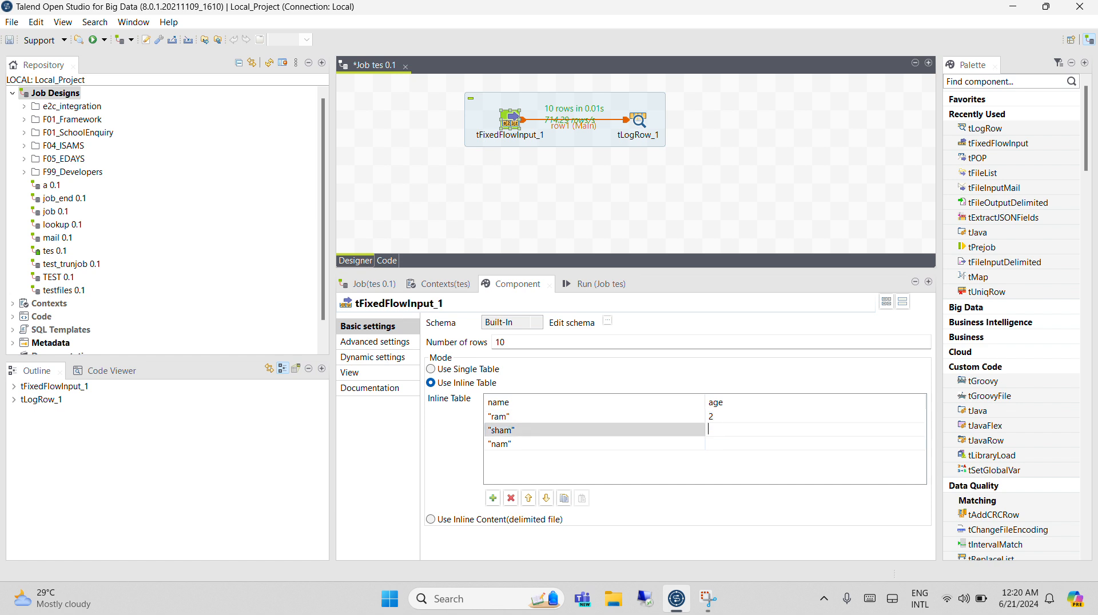
{"action": "type", "text": "3"}
{"action": "left_click", "coordinate": [716, 444]}
{"action": "type", "text": "4"}
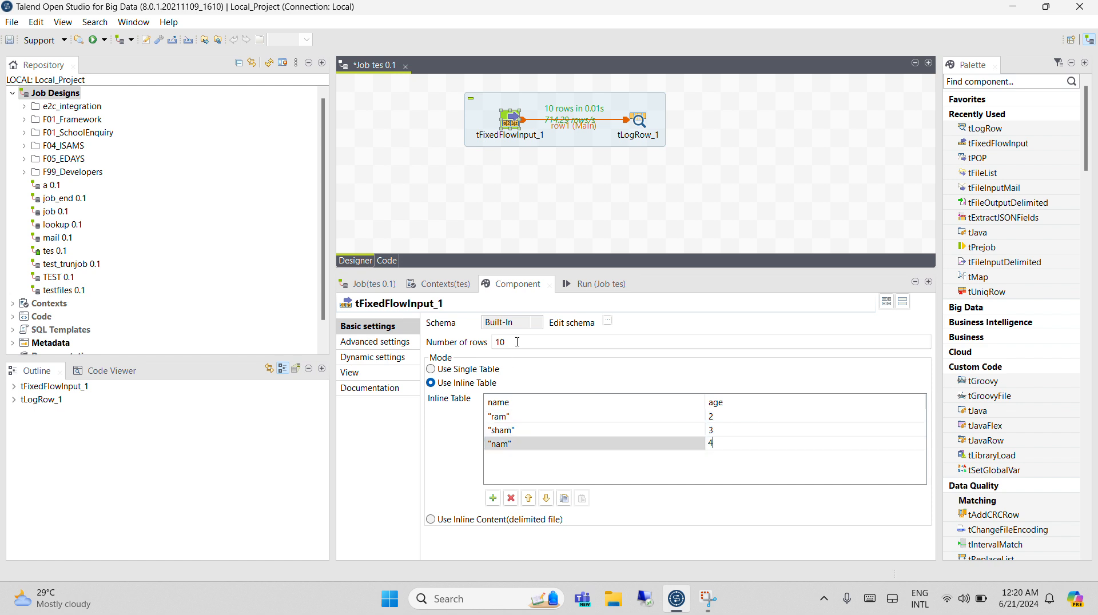
Set the number of rows of tFixedFlowInput_1 to 1, run the job and highlight the printed rows.
{"action": "left_click", "coordinate": [517, 342]}
{"action": "left_click", "coordinate": [579, 283]}
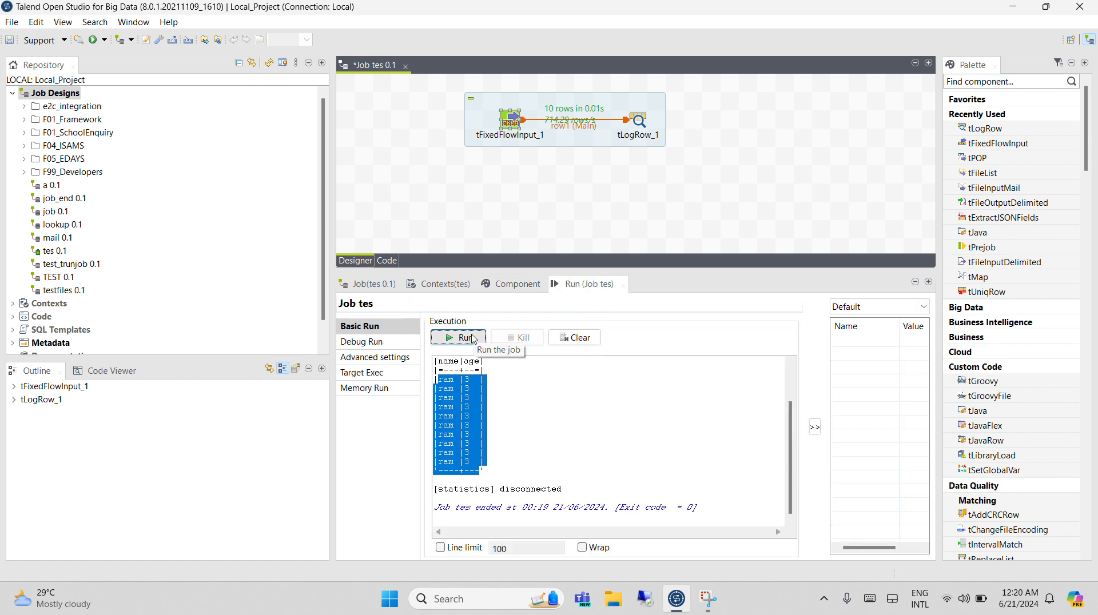
{"action": "left_click", "coordinate": [511, 284]}
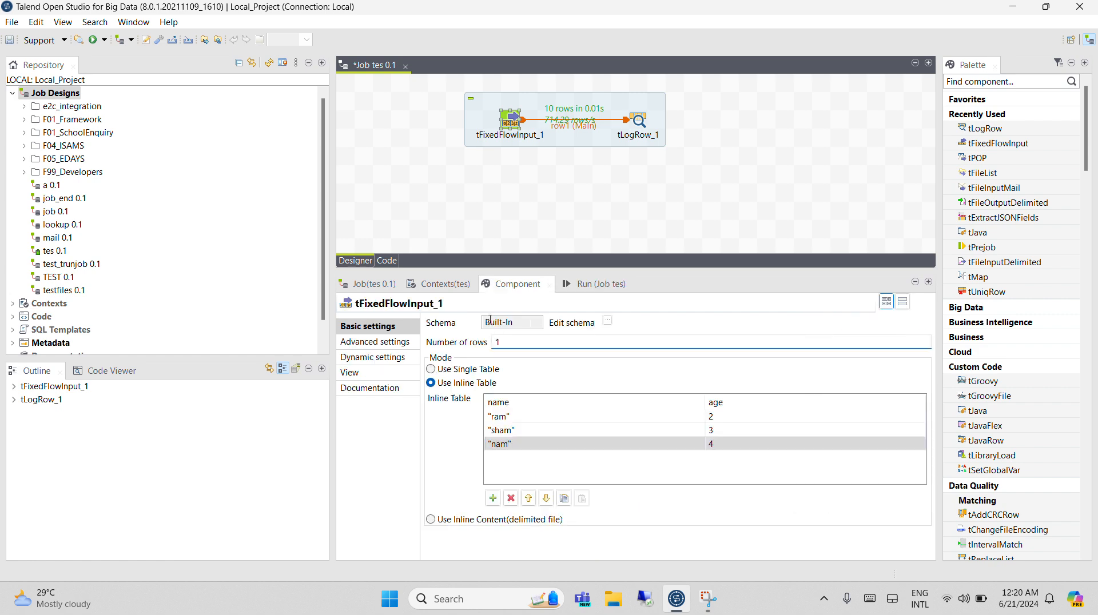
{"action": "left_click", "coordinate": [587, 284]}
{"action": "left_click", "coordinate": [464, 337]}
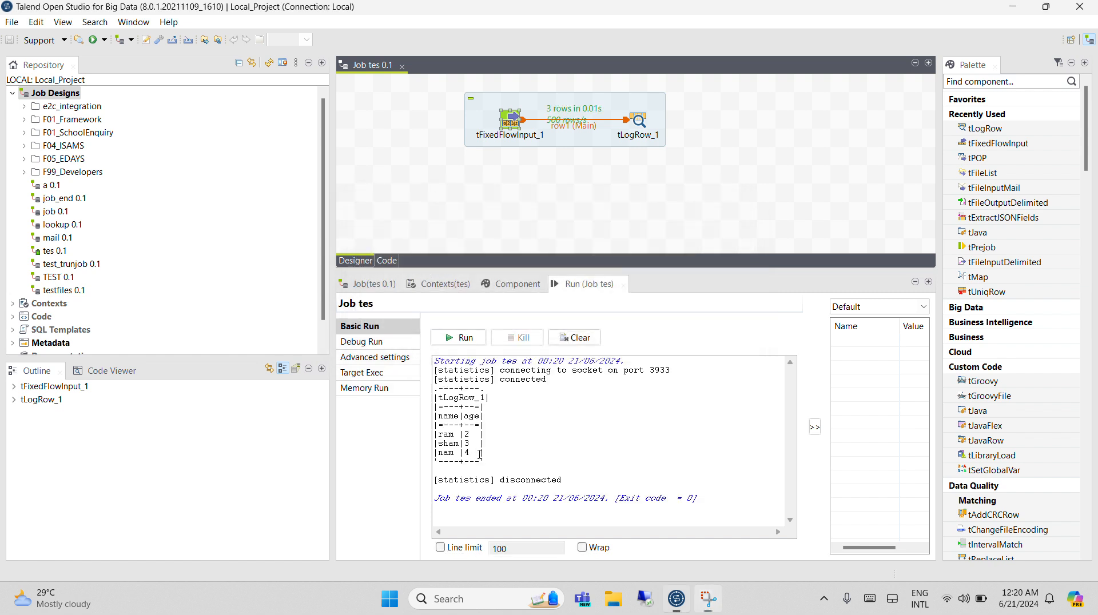
{"action": "left_click_drag", "start_coordinate": [481, 453], "coordinate": [438, 435]}
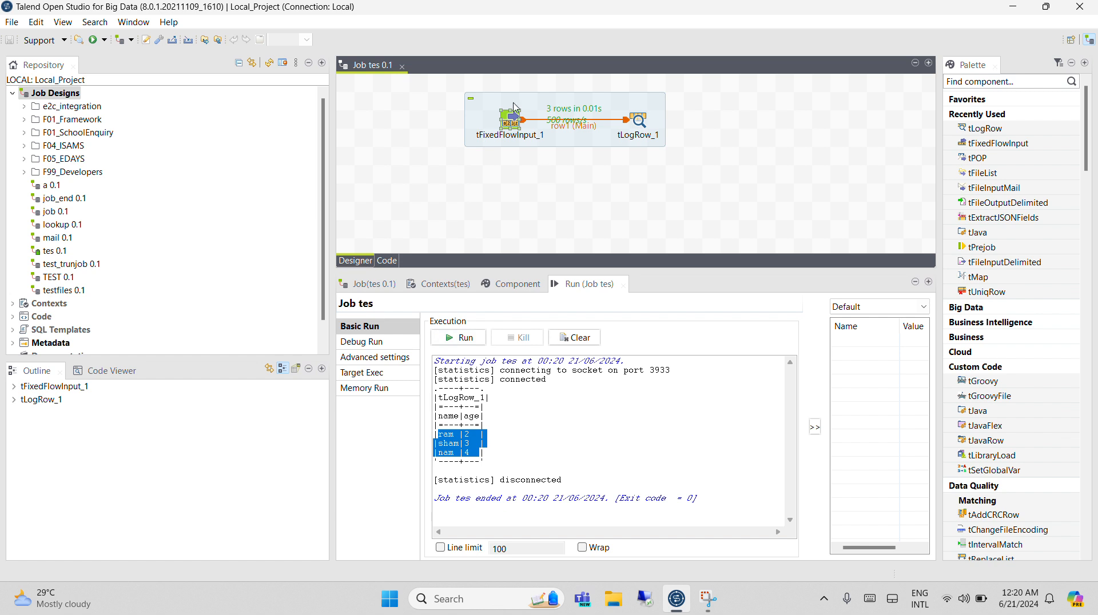
Set the number of rows of tFixedFlowInput_1 to 3, rerun the job and examine how the inline rows repeat.
{"action": "double_click", "coordinate": [511, 123]}
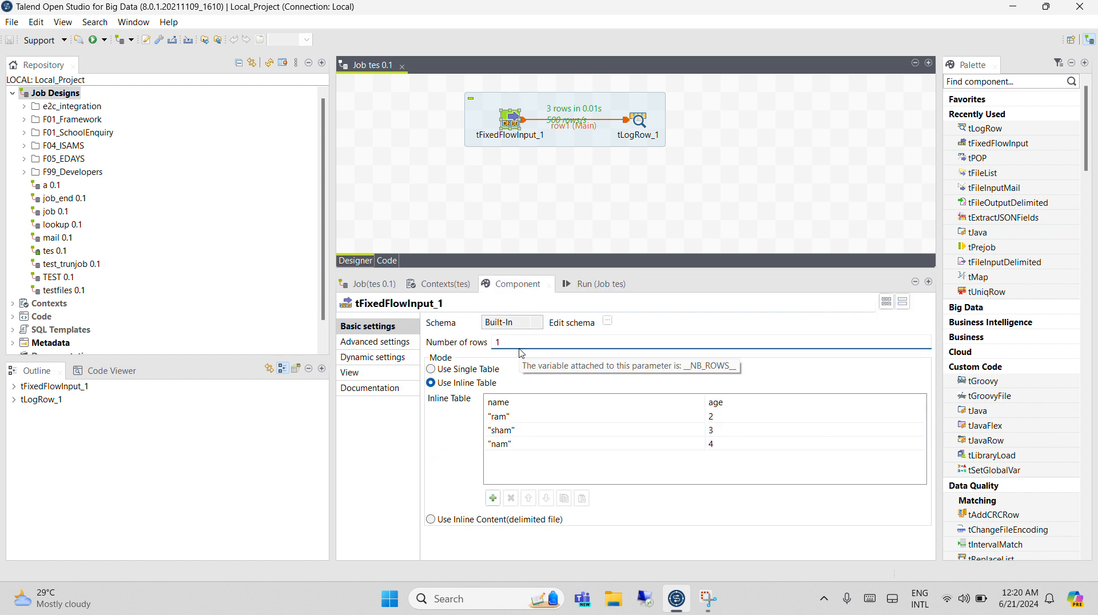
{"action": "type", "text": "3"}
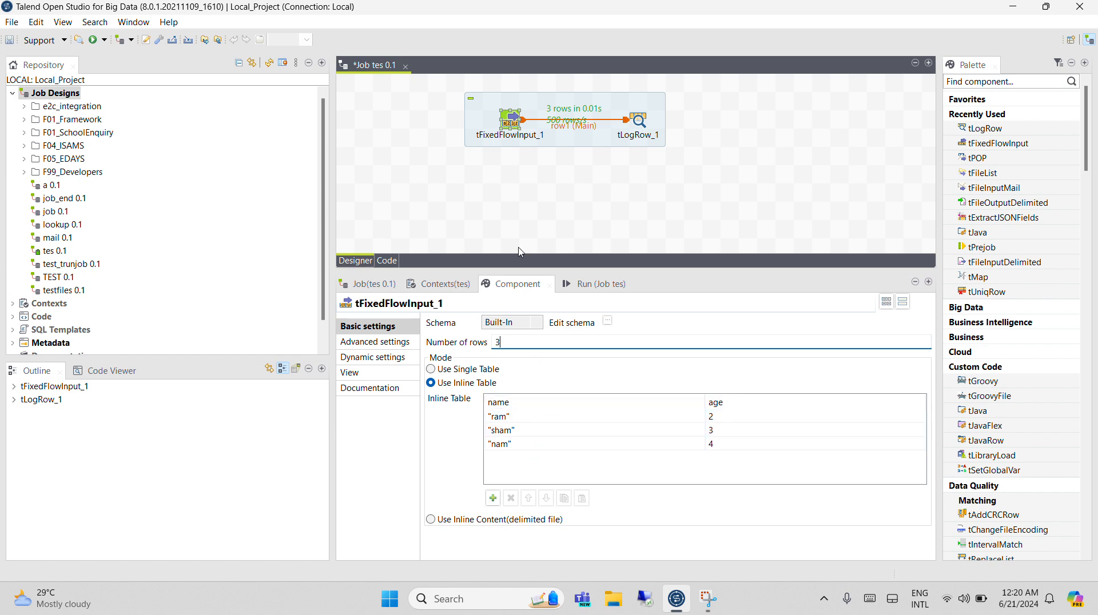
{"action": "left_click", "coordinate": [586, 284]}
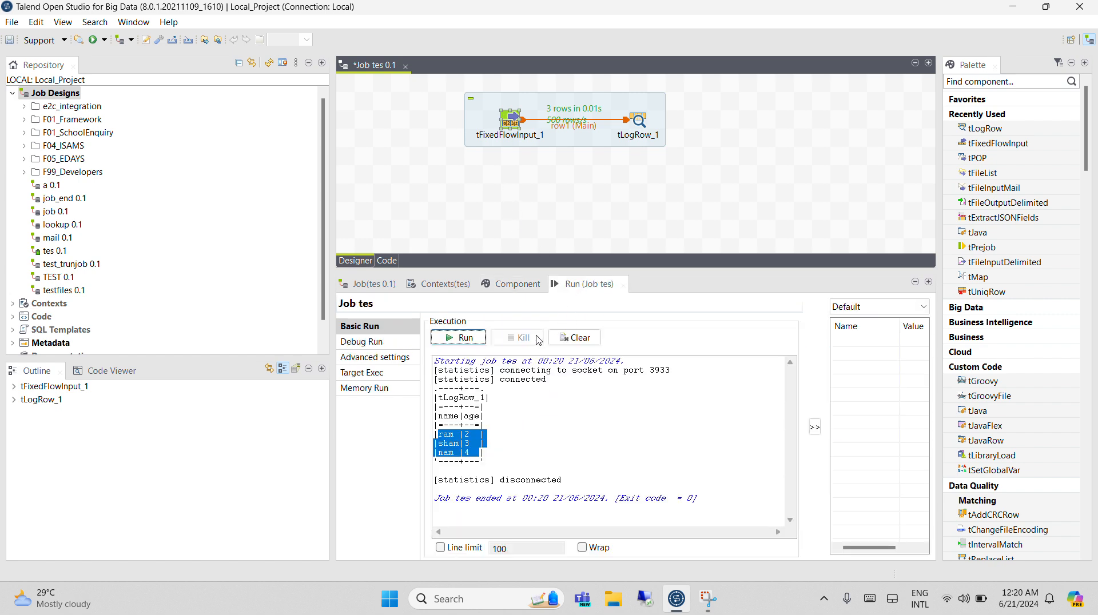
{"action": "left_click", "coordinate": [472, 338]}
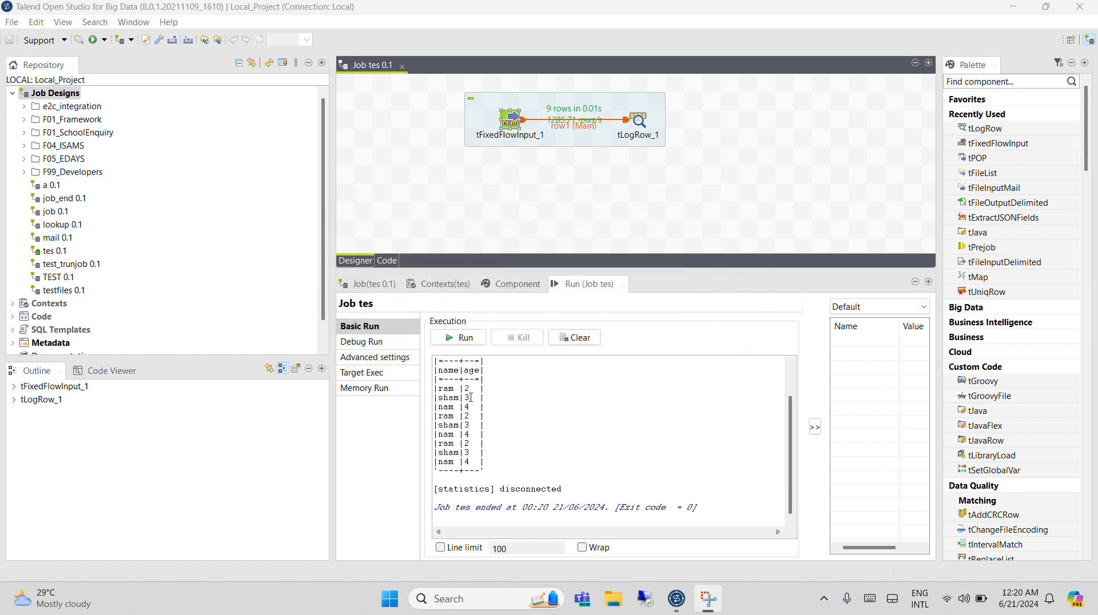
{"action": "left_click_drag", "start_coordinate": [471, 408], "coordinate": [445, 389]}
{"action": "left_click_drag", "start_coordinate": [473, 435], "coordinate": [429, 425]}
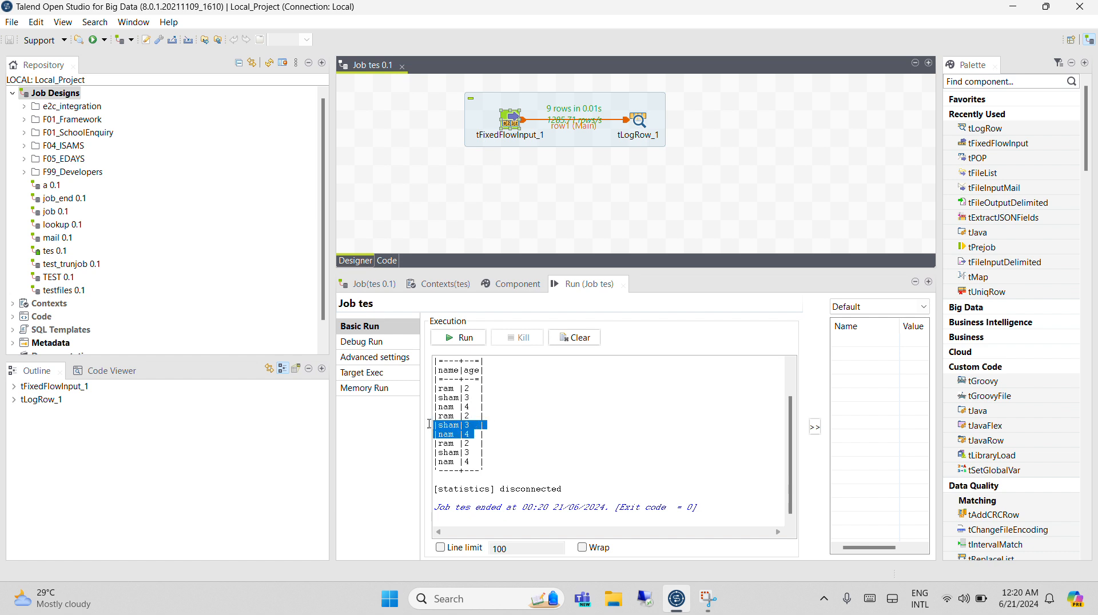
{"action": "left_click_drag", "start_coordinate": [473, 462], "coordinate": [449, 435]}
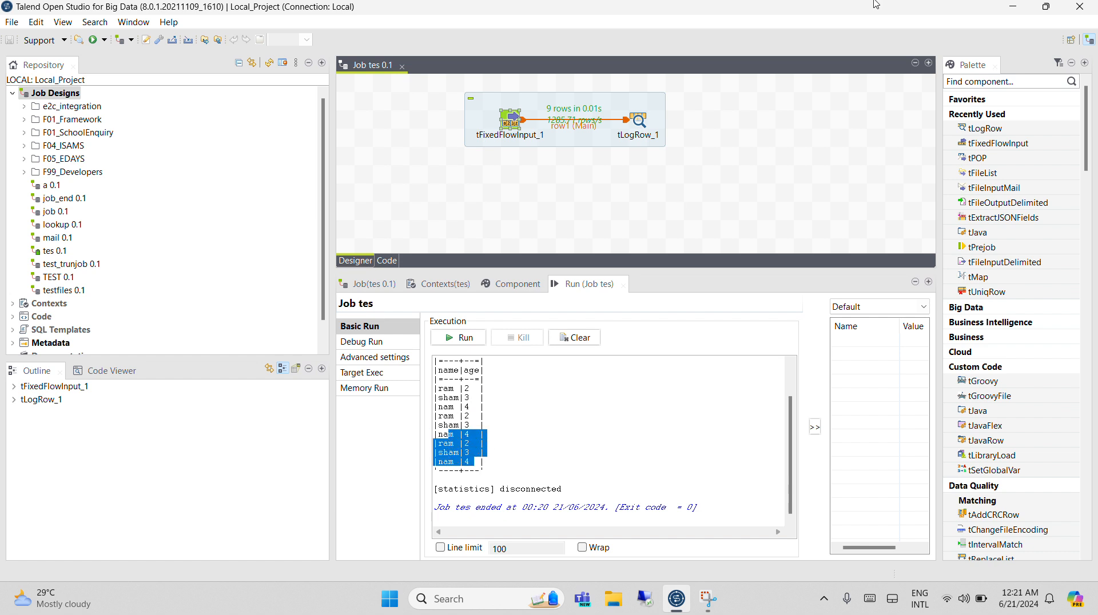
Switch tFixedFlowInput_1 to Use Inline Content (delimited file) and enter name;age plus two semicolon-separated sample name rows with ages 3 and 2.
{"action": "double_click", "coordinate": [517, 121]}
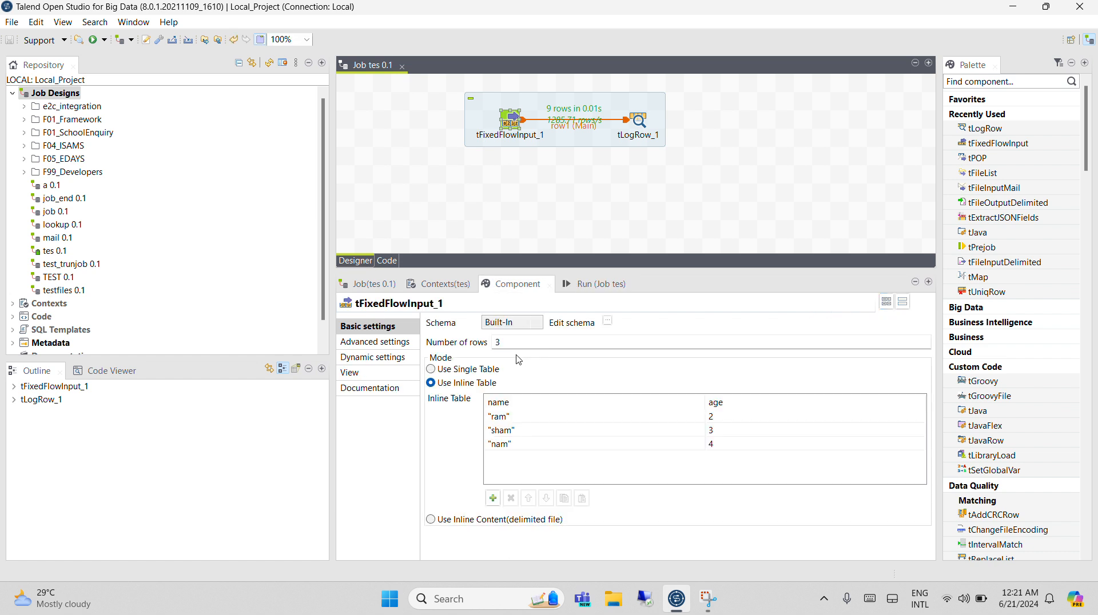
{"action": "left_click", "coordinate": [457, 521]}
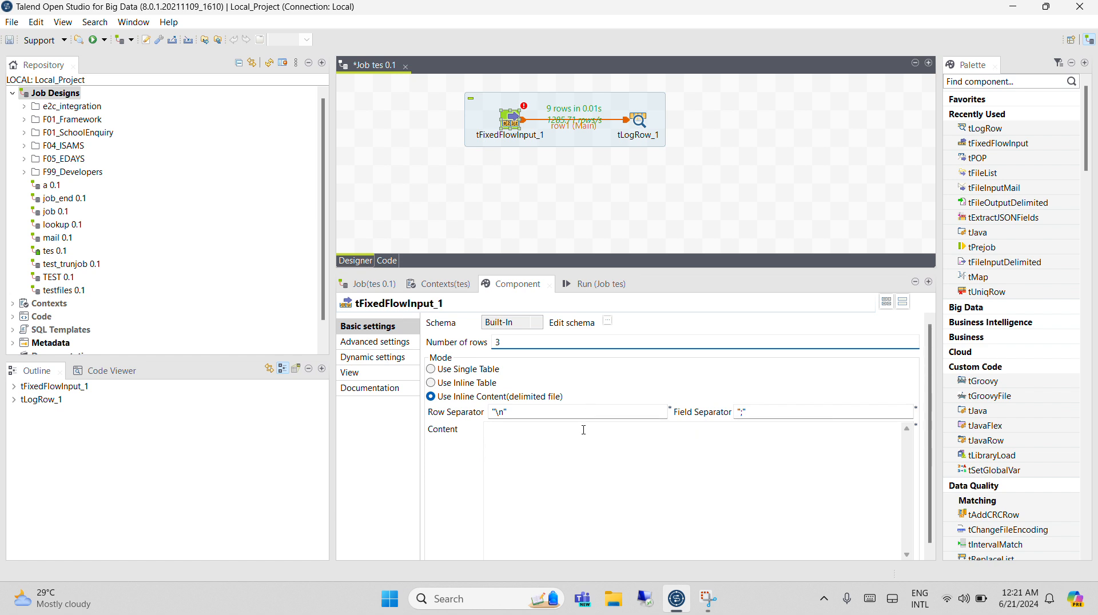
{"action": "left_click", "coordinate": [584, 430]}
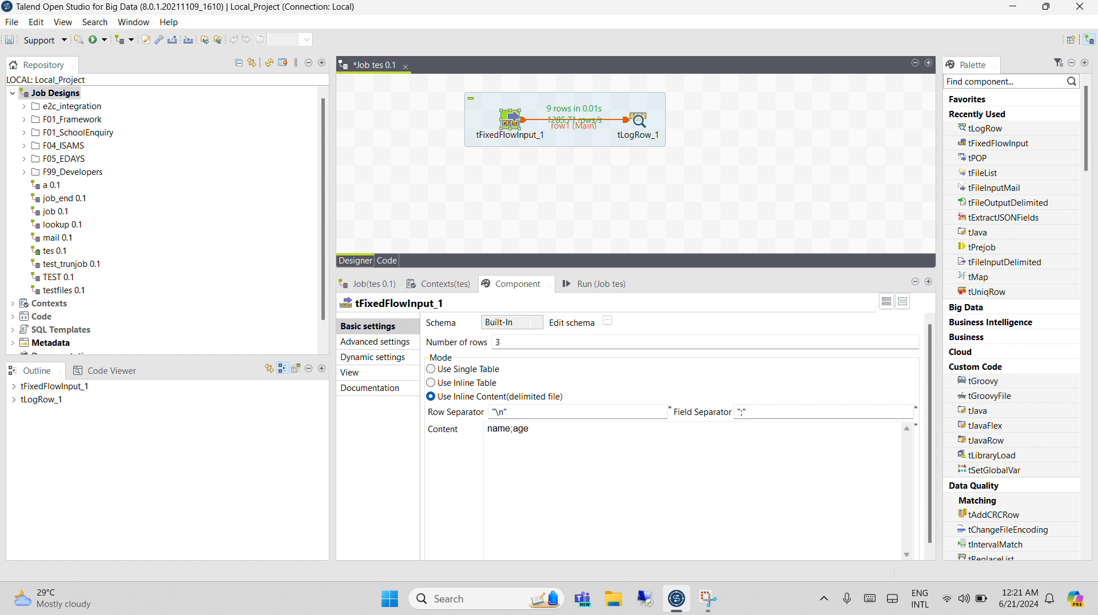
{"action": "type", "text": "ram;3 "}
{"action": "type", "text": "sham;2"}
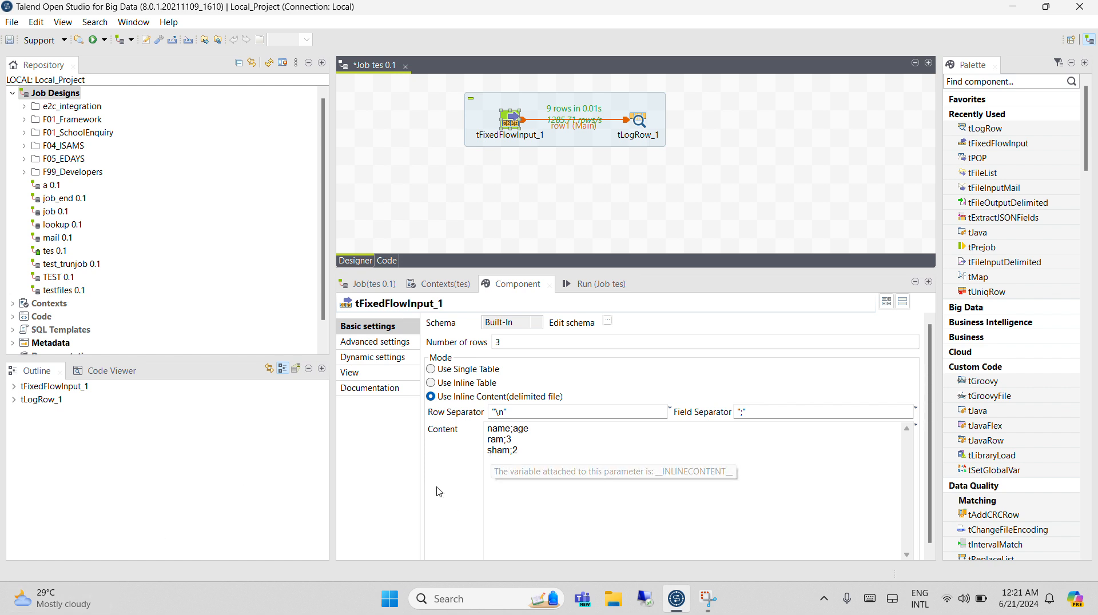
Set the number of rows to 1 for the inline content and run the job.
{"action": "left_click", "coordinate": [744, 412]}
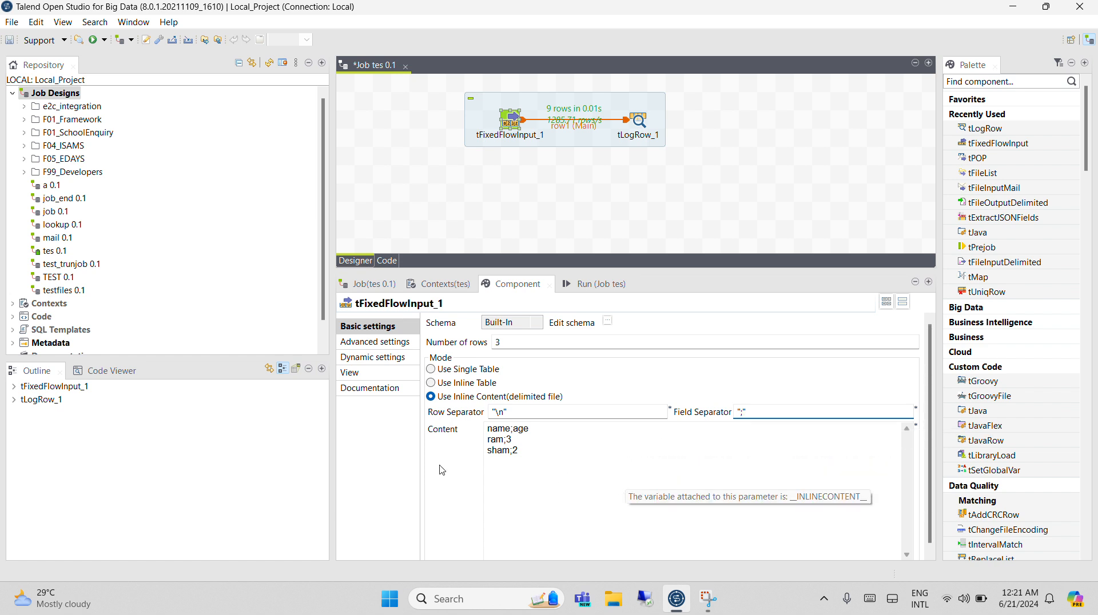
{"action": "left_click", "coordinate": [521, 340]}
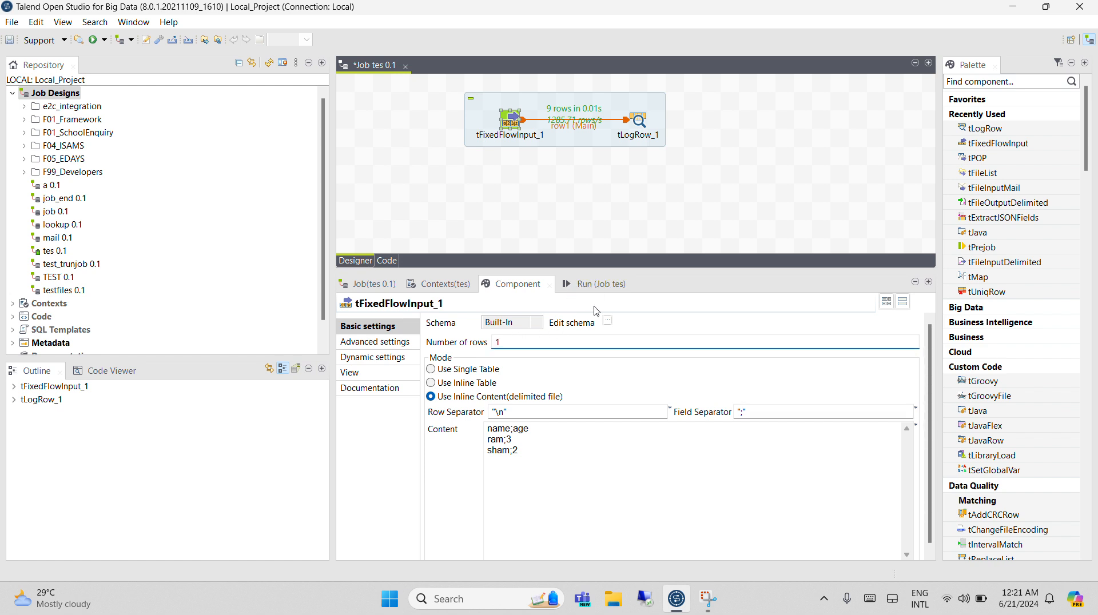
{"action": "left_click", "coordinate": [598, 285]}
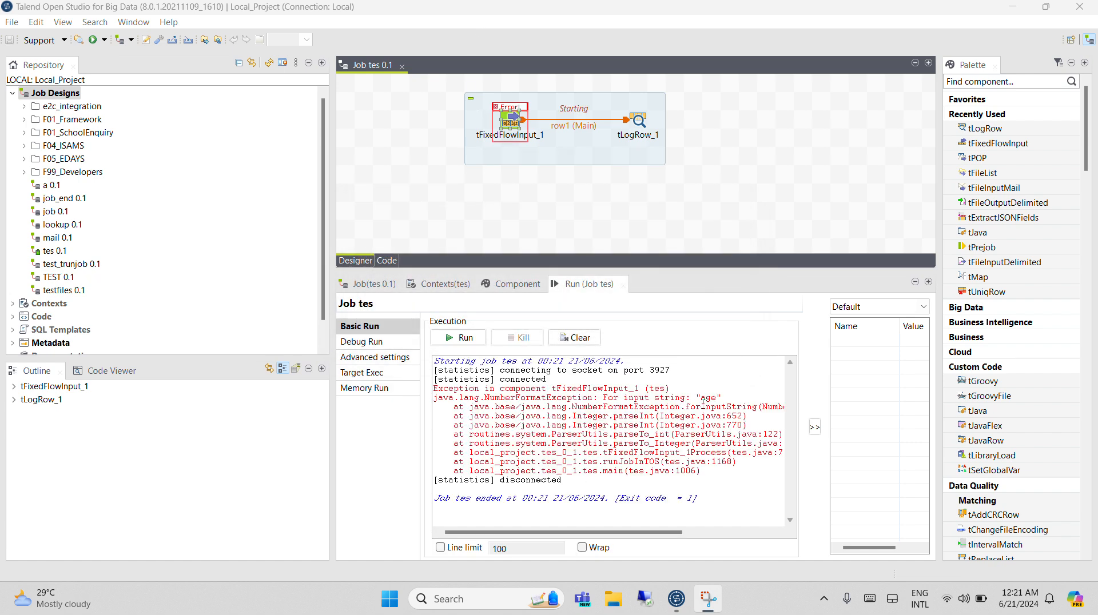
Replace age with 4 in the first line of the inline content, rerun the job and highlight the printed rows.
{"action": "double_click", "coordinate": [511, 123]}
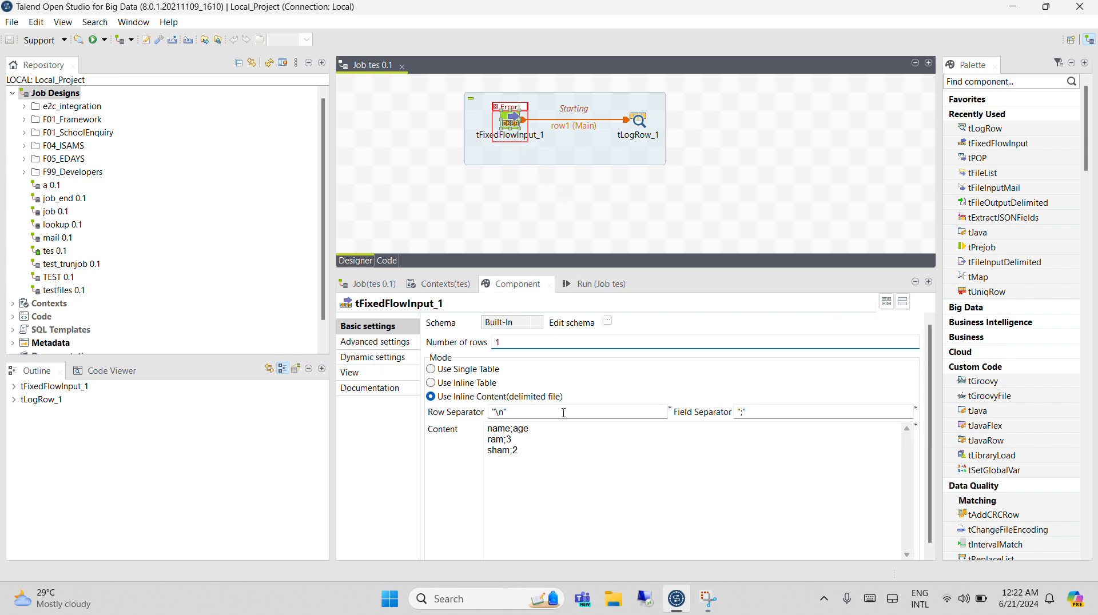
{"action": "left_click", "coordinate": [570, 286]}
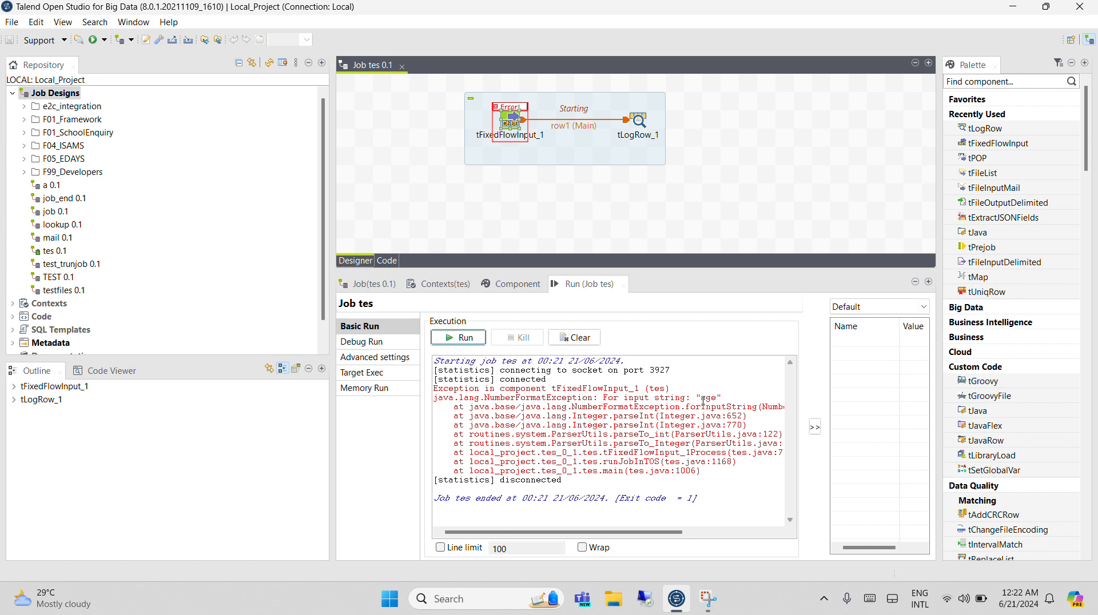
{"action": "double_click", "coordinate": [515, 127]}
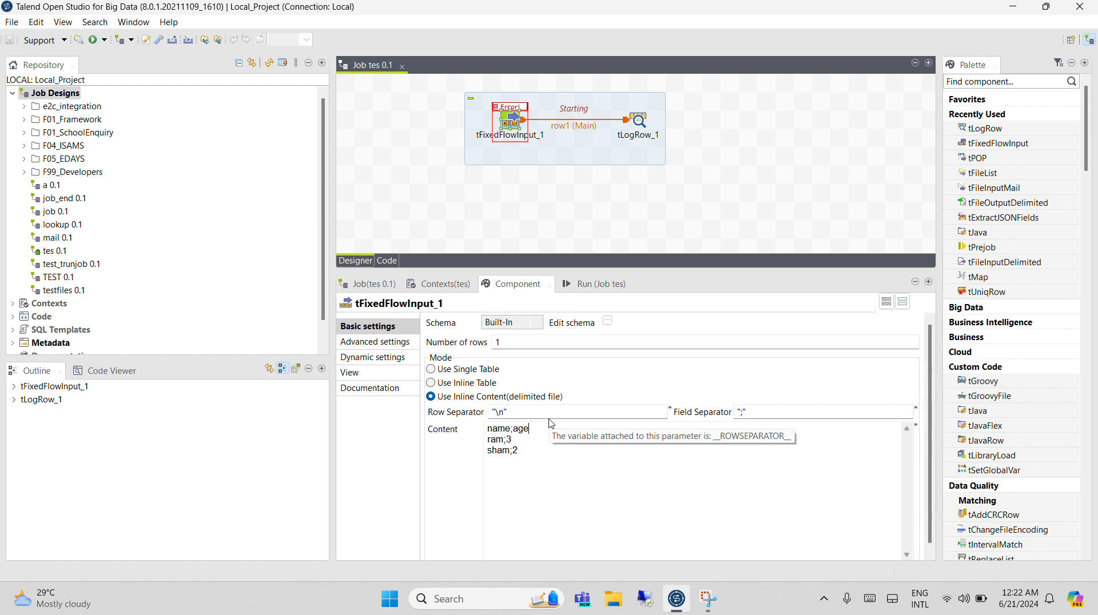
{"action": "key", "text": "BackSpace"}
{"action": "type", "text": "4"}
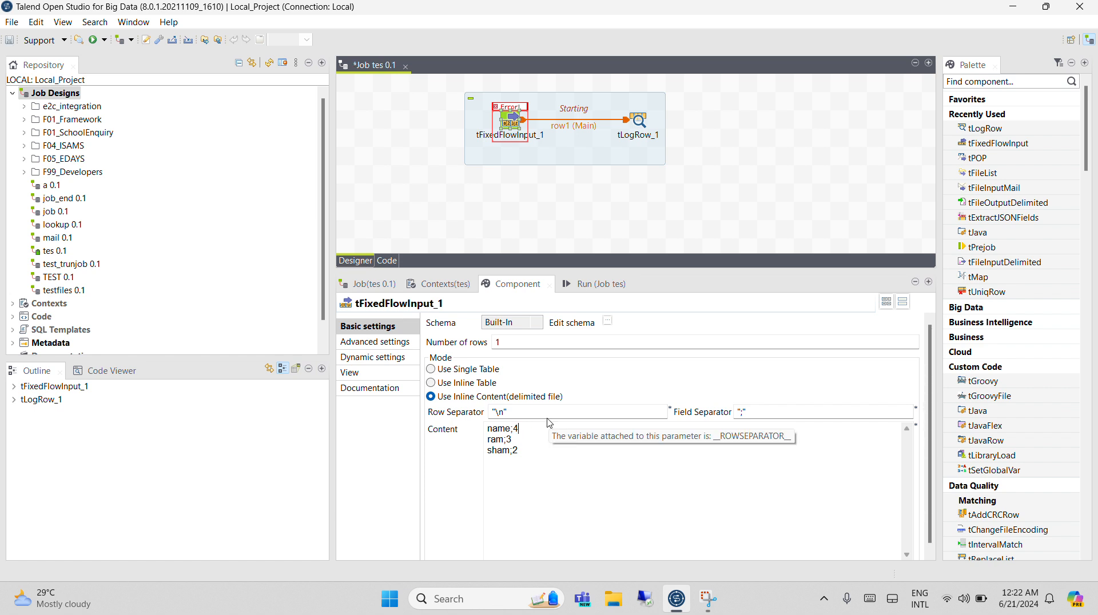
{"action": "left_click", "coordinate": [600, 291]}
{"action": "left_click", "coordinate": [458, 338]}
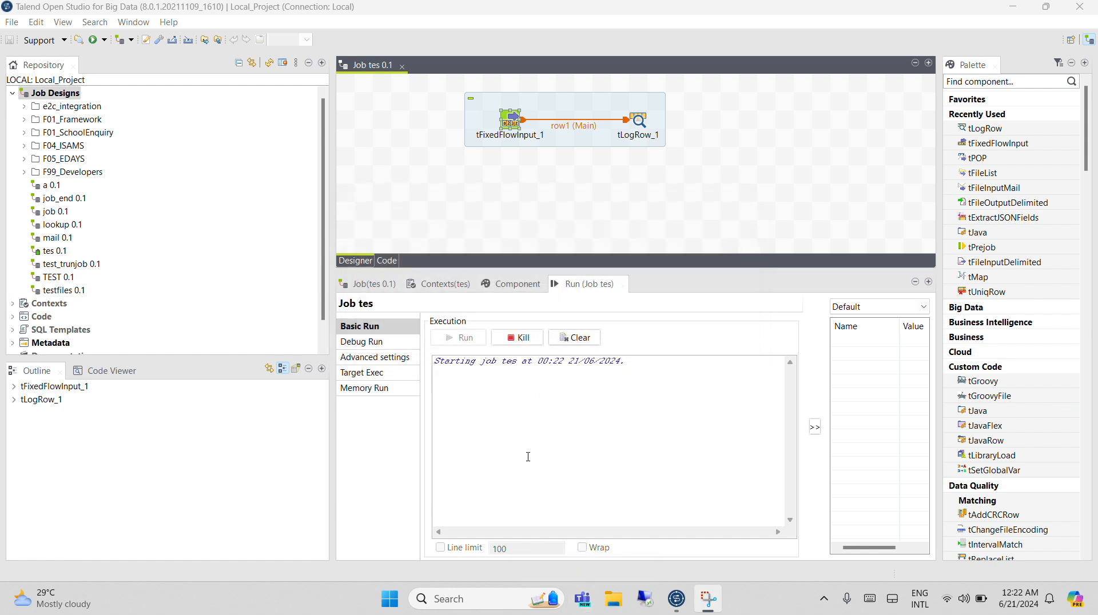
{"action": "left_click_drag", "start_coordinate": [486, 453], "coordinate": [432, 427]}
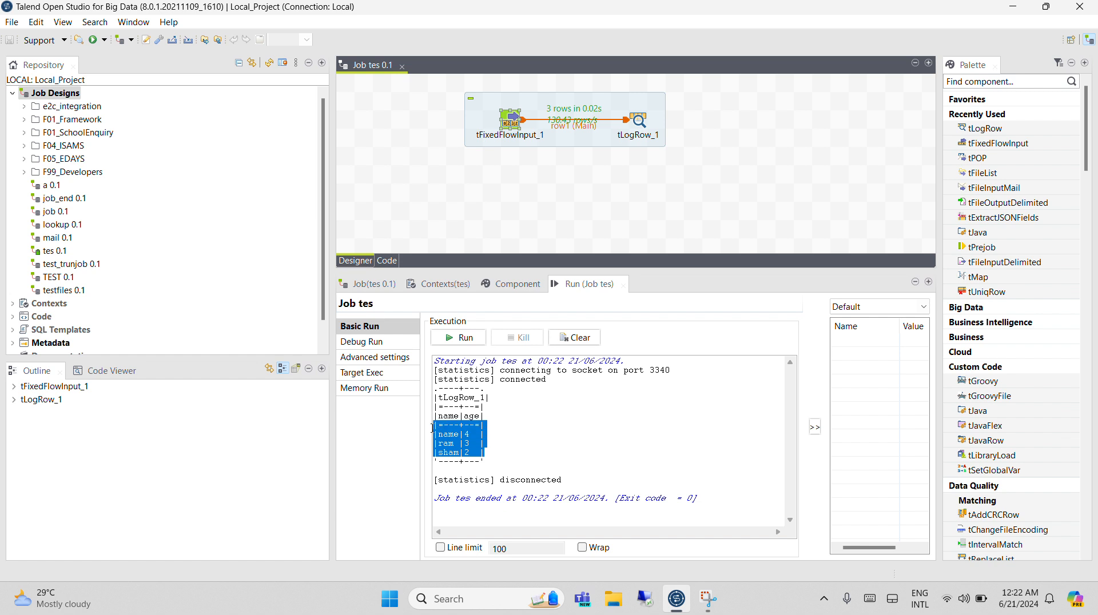
Check the advanced settings of tFixedFlowInput_1 and return to its basic settings.
{"action": "double_click", "coordinate": [517, 126]}
{"action": "left_click", "coordinate": [408, 344]}
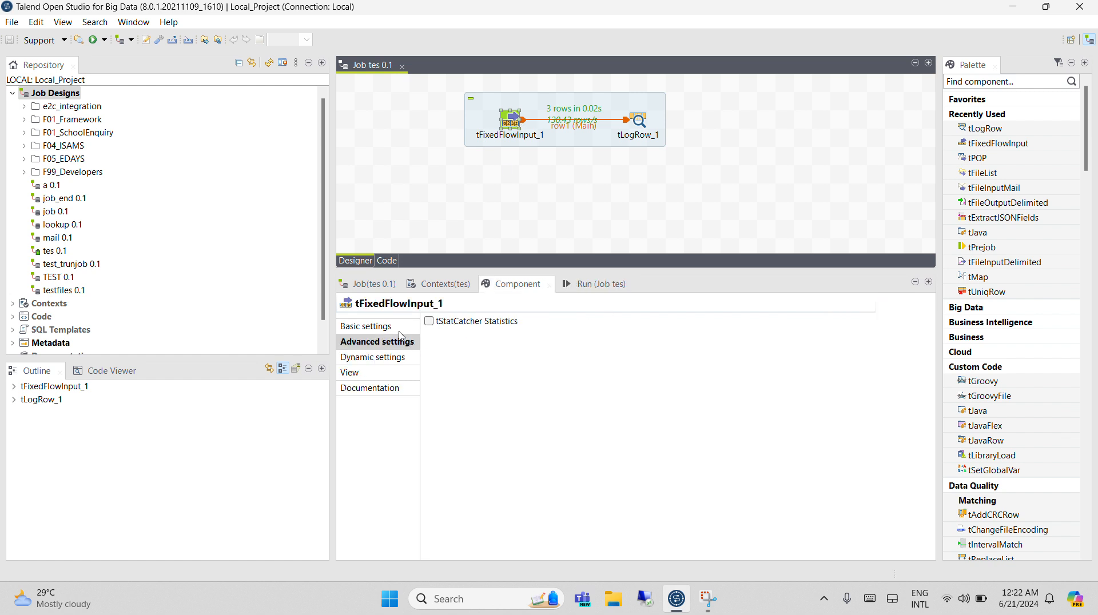
{"action": "left_click", "coordinate": [406, 332]}
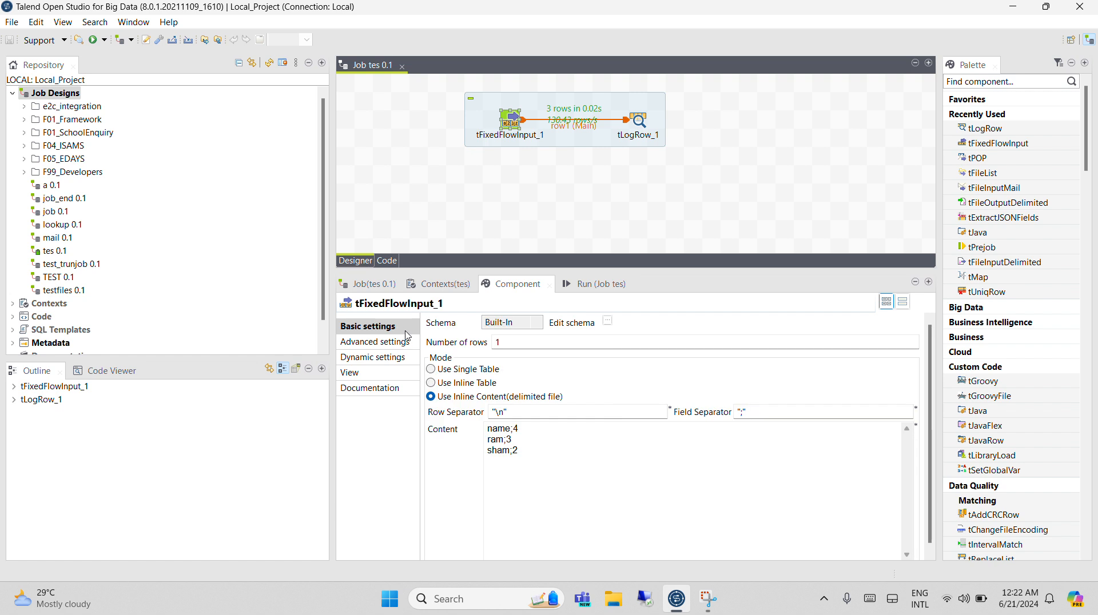
Delete the row1 connection and the tLogRow_1 component from the job.
{"action": "left_click", "coordinate": [576, 127]}
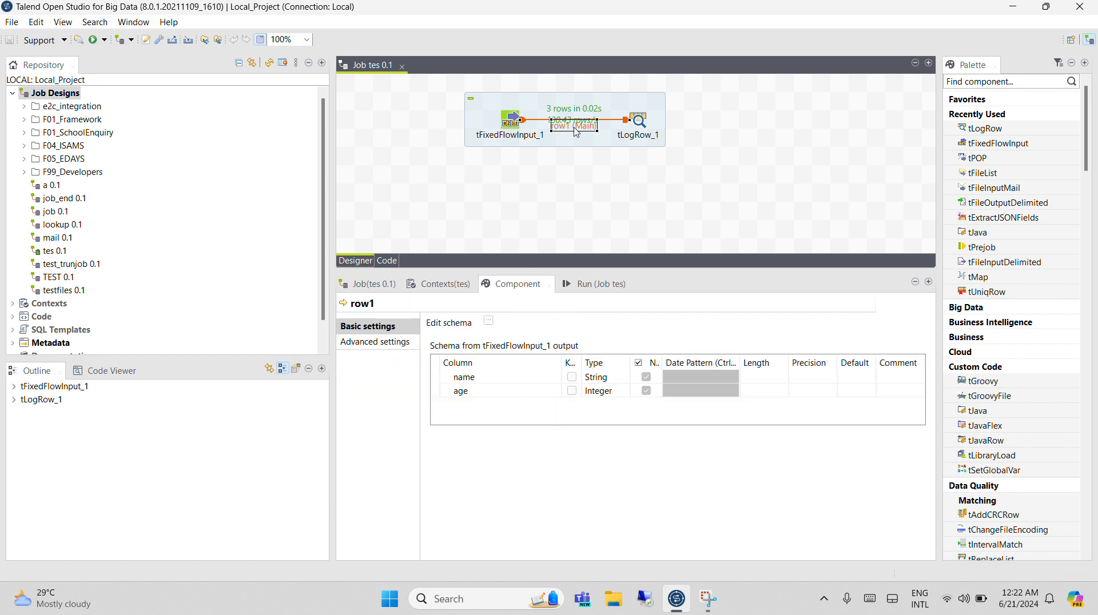
{"action": "key", "text": "Delete"}
{"action": "left_click", "coordinate": [641, 122]}
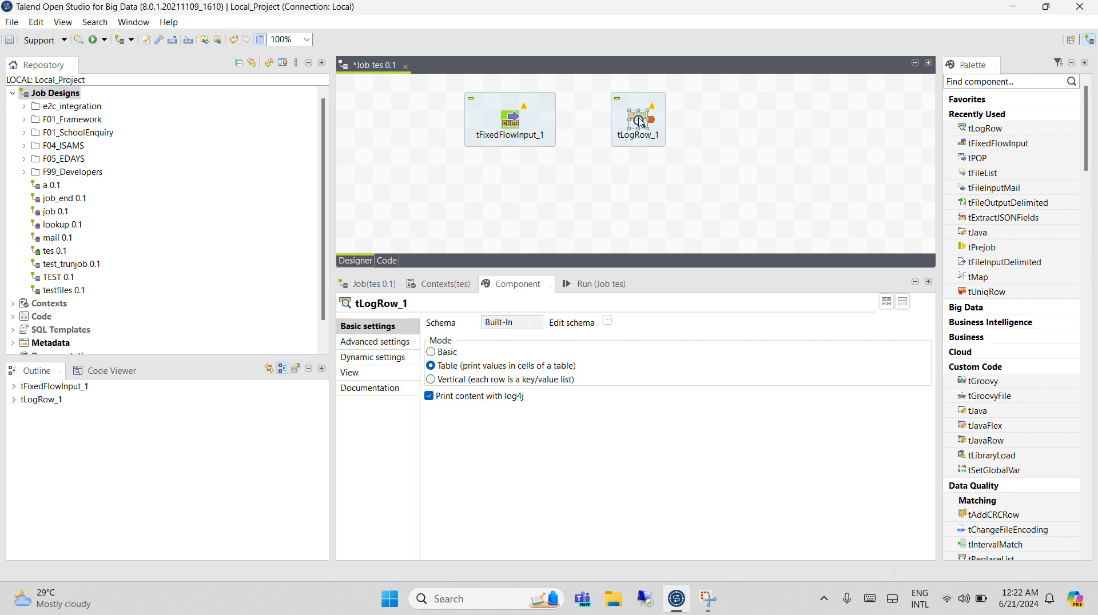
{"action": "key", "text": "Delete"}
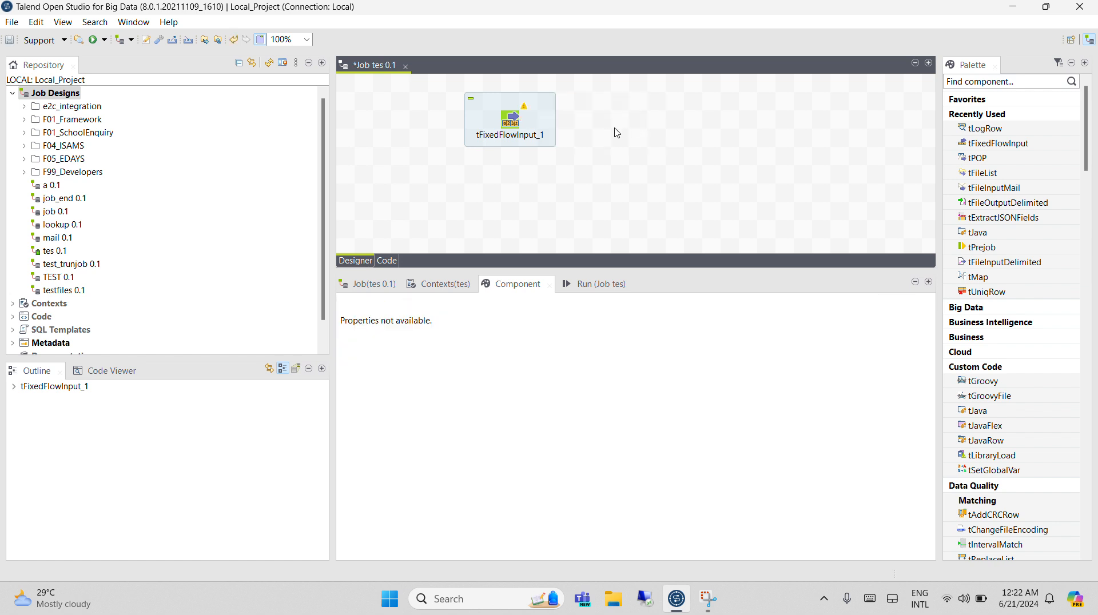
{"action": "left_click", "coordinate": [509, 125]}
{"action": "right_click", "coordinate": [508, 123]}
{"action": "mouse_move", "coordinate": [539, 134]}
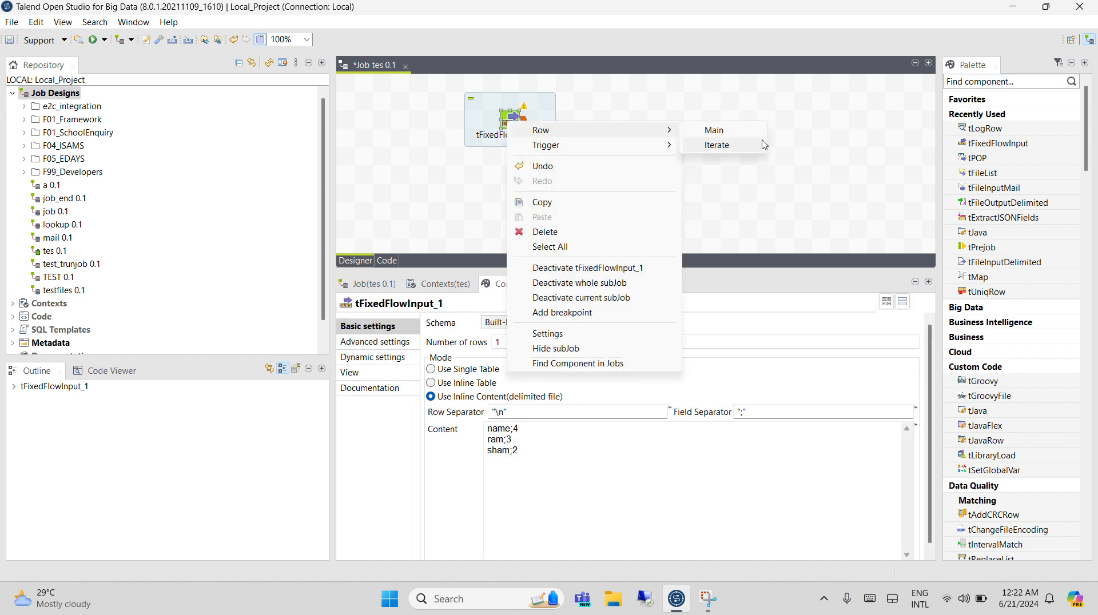
{"action": "left_click", "coordinate": [716, 146]}
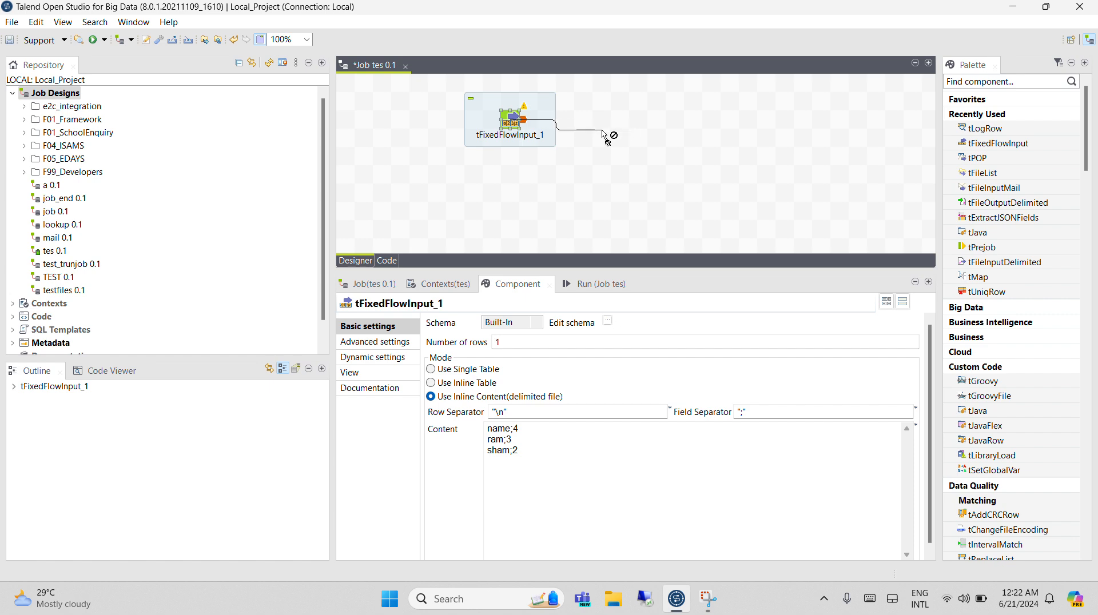
Add a tJava component to the job and align it beside tFixedFlowInput_1.
{"action": "left_click", "coordinate": [604, 136]}
{"action": "type", "text": "tja"}
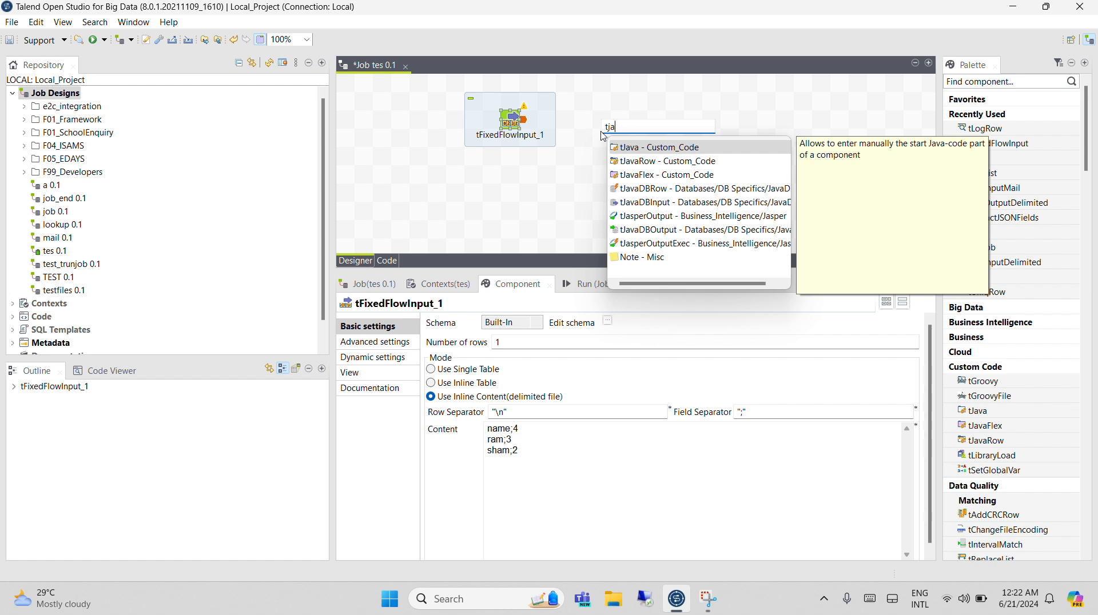
{"action": "left_click", "coordinate": [620, 144]}
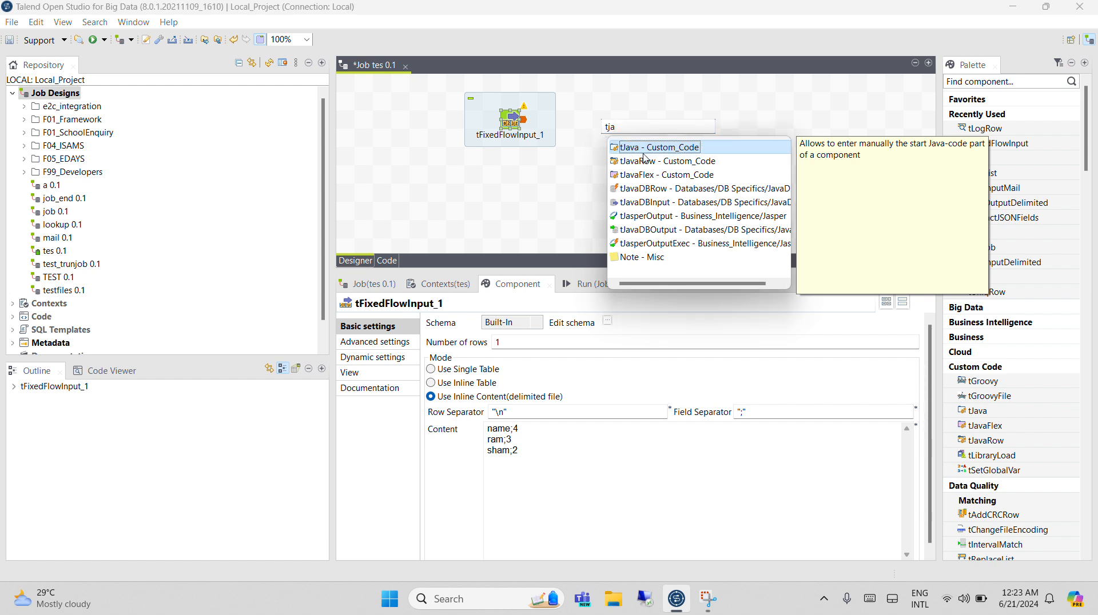
{"action": "key", "text": "Return"}
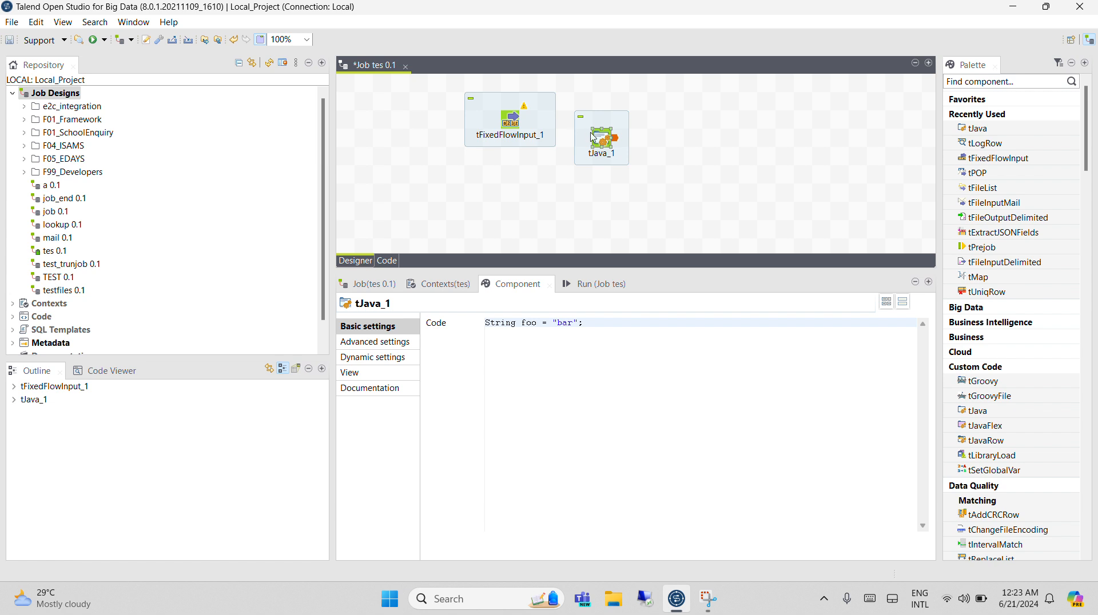
{"action": "left_click_drag", "start_coordinate": [608, 143], "coordinate": [631, 121]}
Connect tFixedFlowInput_1 to tJava_1 with an Iterate link and return to tFixedFlowInput_1's settings.
{"action": "right_click", "coordinate": [515, 119]}
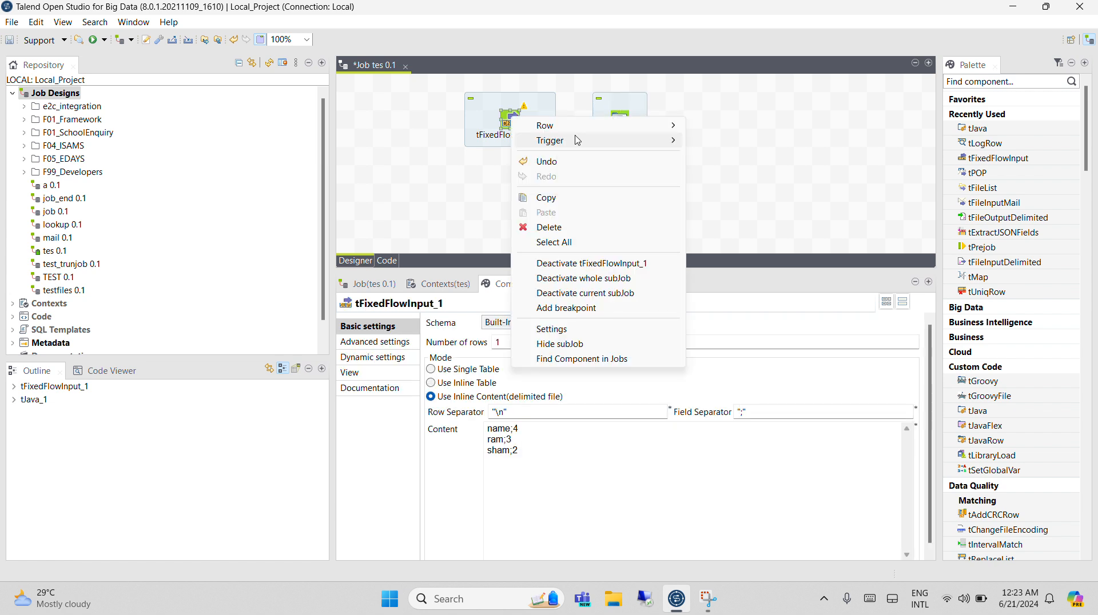
{"action": "mouse_move", "coordinate": [582, 133]}
{"action": "left_click", "coordinate": [718, 141]}
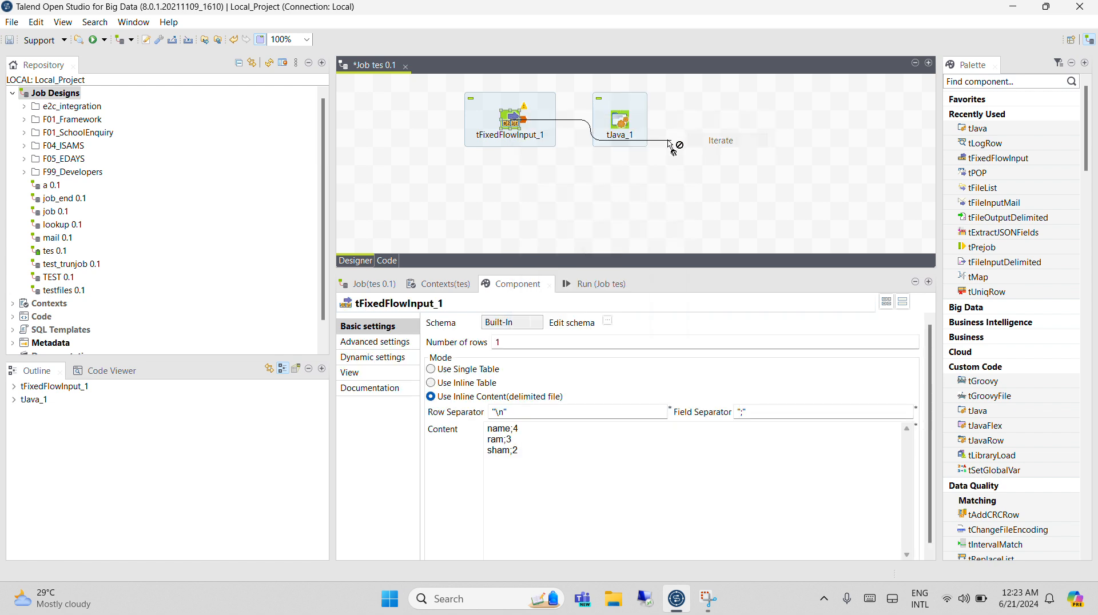
{"action": "left_click", "coordinate": [622, 121]}
{"action": "left_click", "coordinate": [624, 125]}
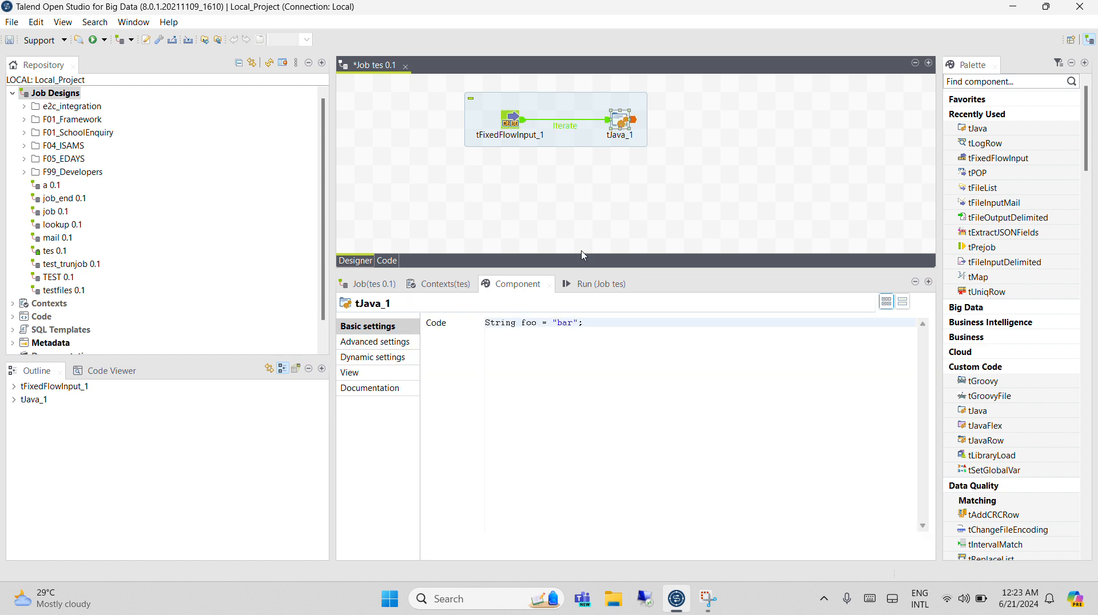
{"action": "left_click", "coordinate": [513, 119]}
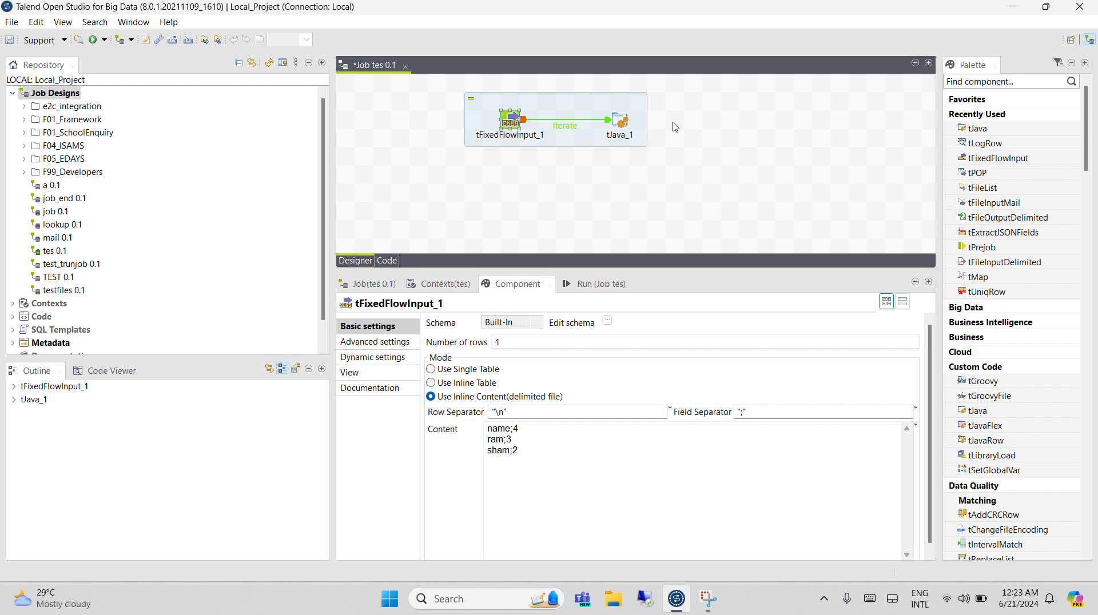
Add a tLogRow component to the job and place it beyond tJava_1 with a gap between them.
{"action": "left_click", "coordinate": [675, 127]}
{"action": "type", "text": "tlo"}
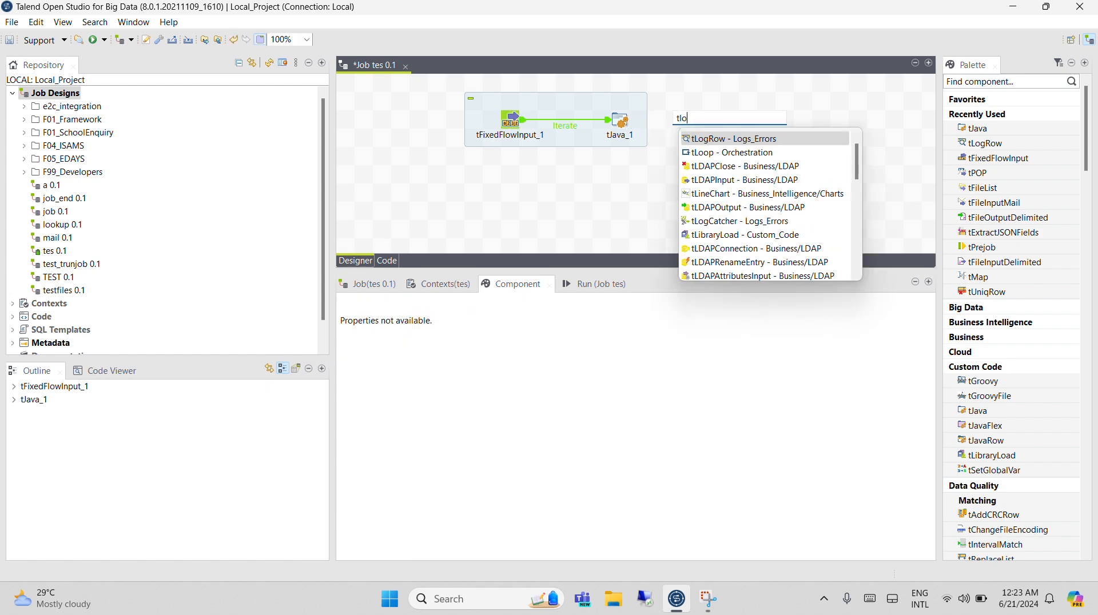
{"action": "double_click", "coordinate": [699, 139]}
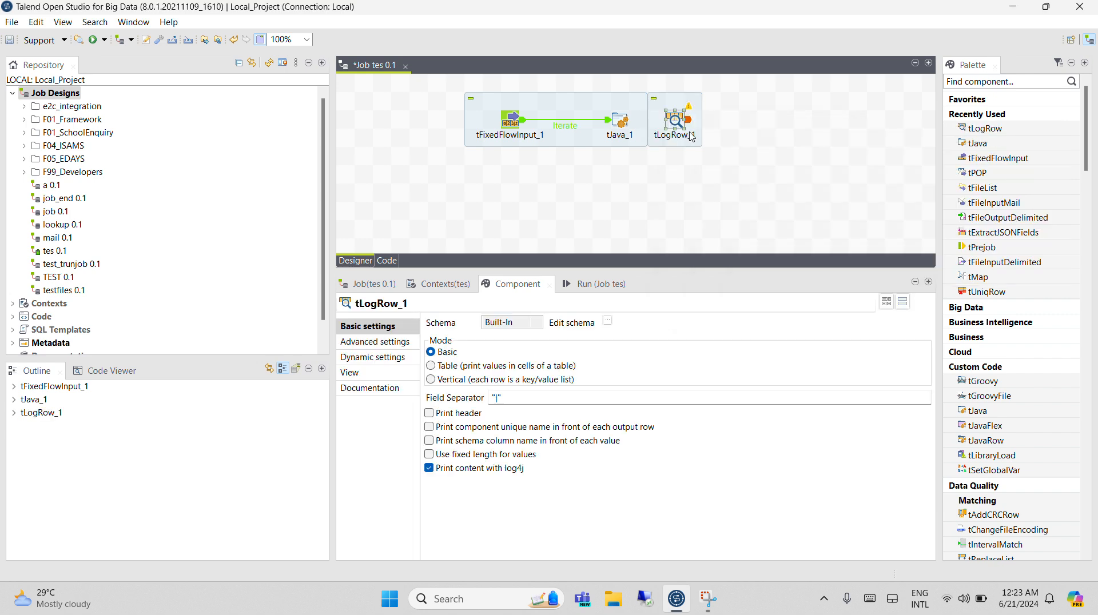
{"action": "left_click_drag", "start_coordinate": [680, 123], "coordinate": [748, 126]}
Try to create a row connection from tJava_1 and delete tLogRow_1 from the job.
{"action": "right_click", "coordinate": [624, 126]}
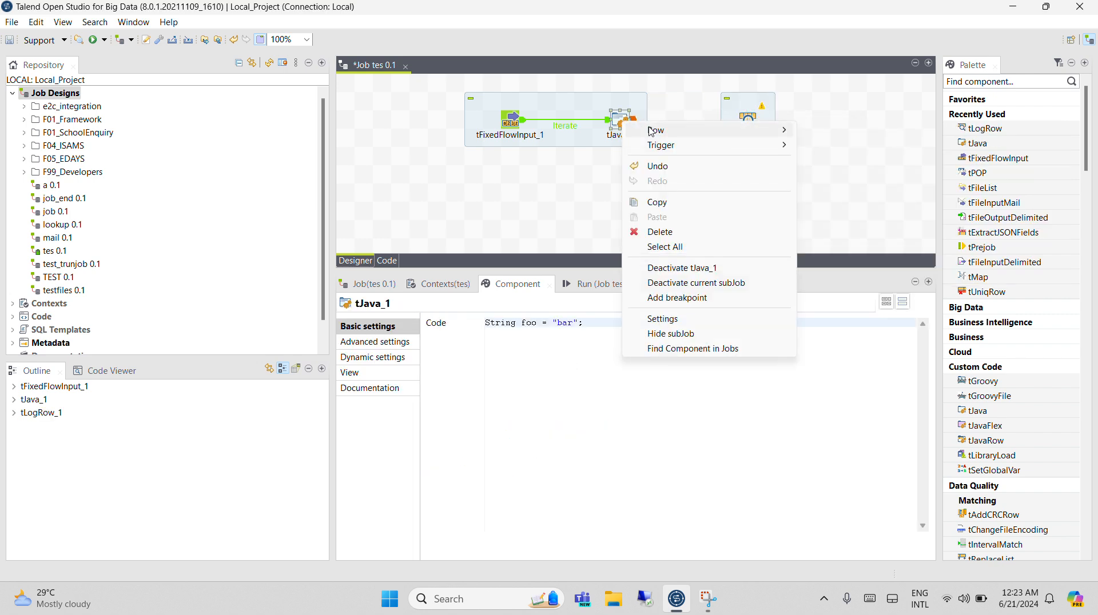
{"action": "mouse_move", "coordinate": [655, 135]}
{"action": "left_click", "coordinate": [753, 115]}
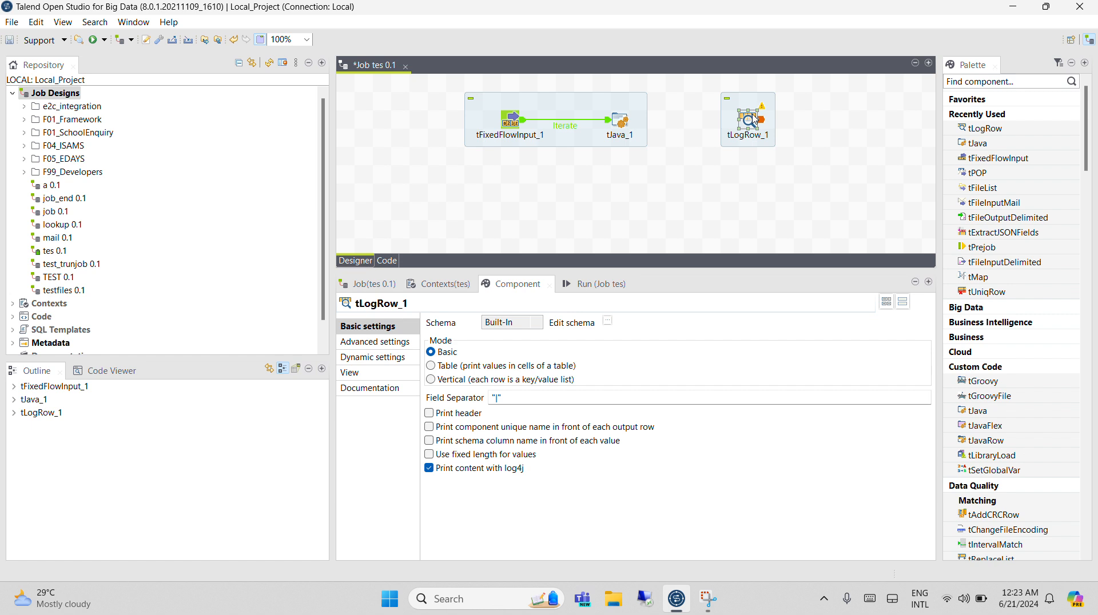
{"action": "key", "text": "Delete"}
Replace the code of tJava_1 with System.out.println("");.
{"action": "left_click", "coordinate": [629, 125]}
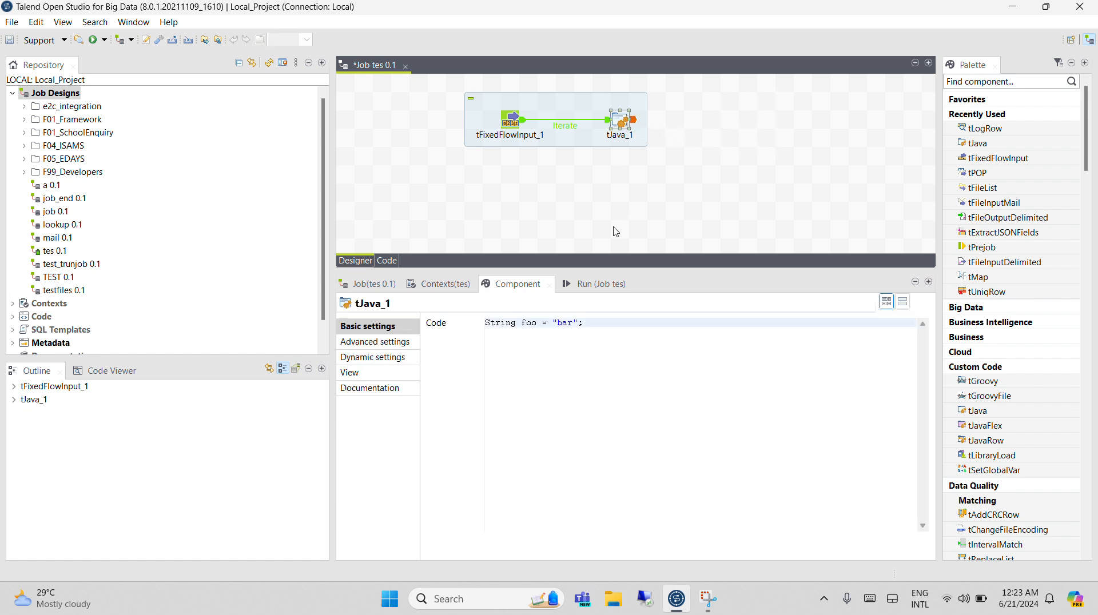
{"action": "left_click_drag", "start_coordinate": [595, 331], "coordinate": [420, 301]}
{"action": "key", "text": "Delete"}
{"action": "type", "text": "out.pr"}
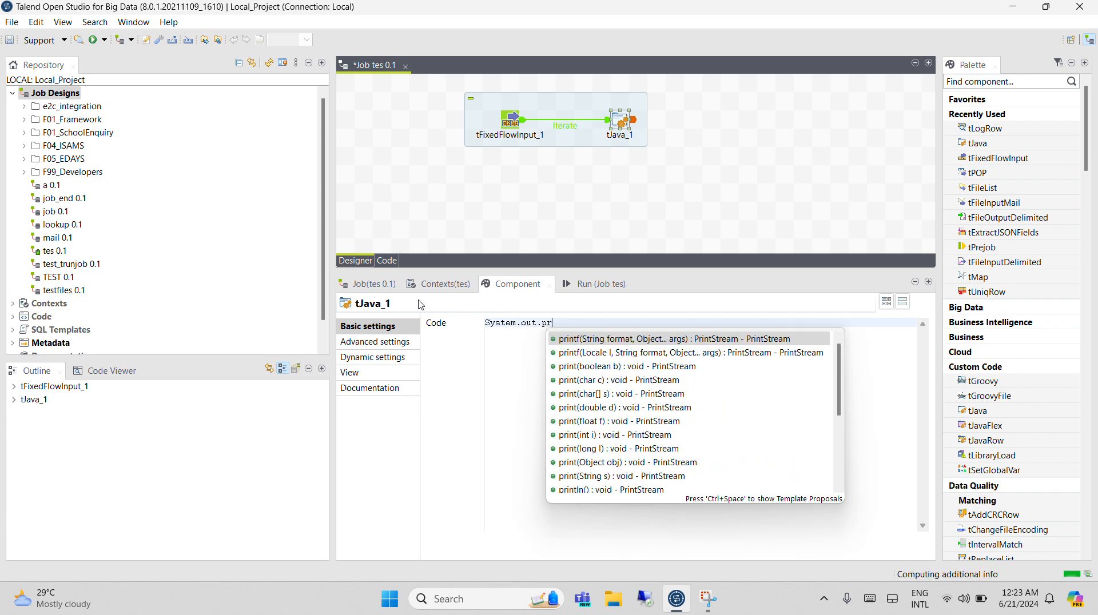
{"action": "type", "text": "intl"}
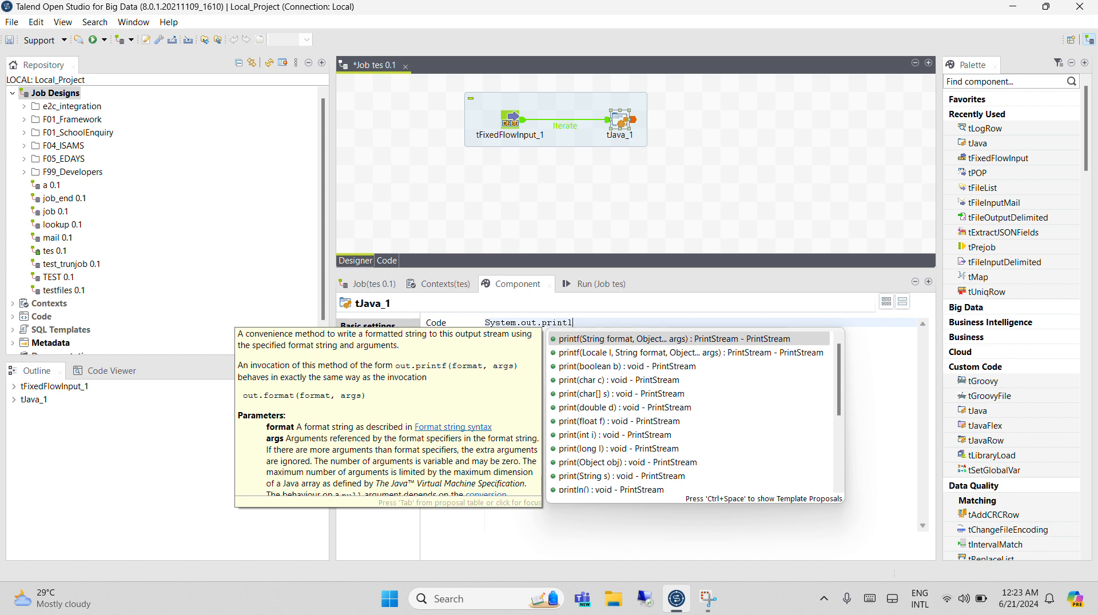
{"action": "type", "text": "n()"}
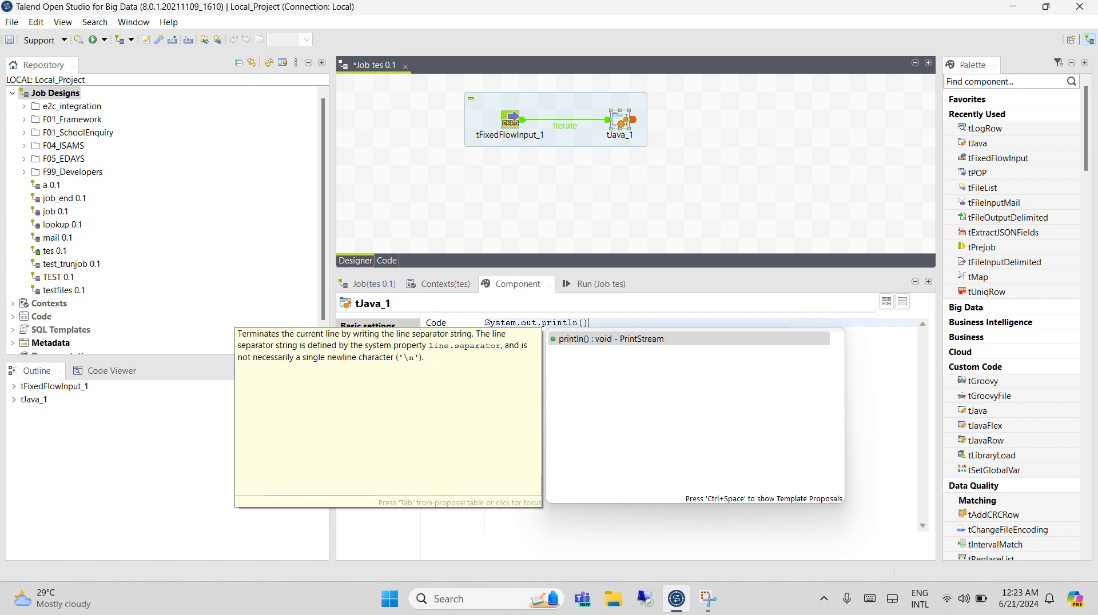
{"action": "type", "text": ";"}
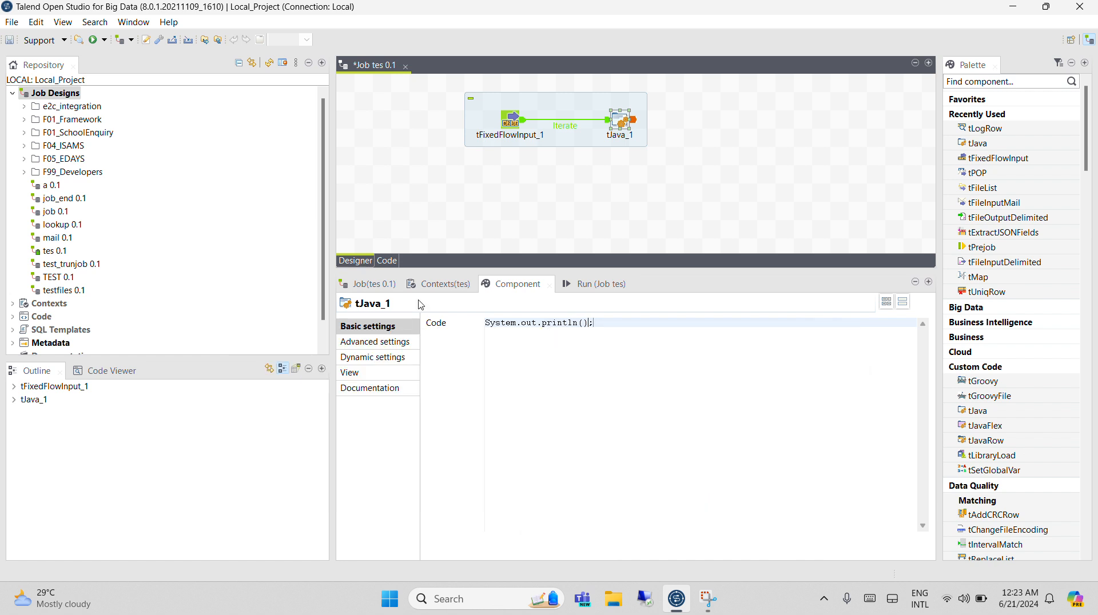
{"action": "key", "text": "Left"}
{"action": "key", "text": "Left"}
{"action": "type", "text": "\""}
Make tJava_1 print the number of lines of tFixedFlowInput_1 with System.out.println(((Integer)globalMap.get("tFixedFlowInput_1_NB_LINE")));.
{"action": "left_click", "coordinate": [13, 387]}
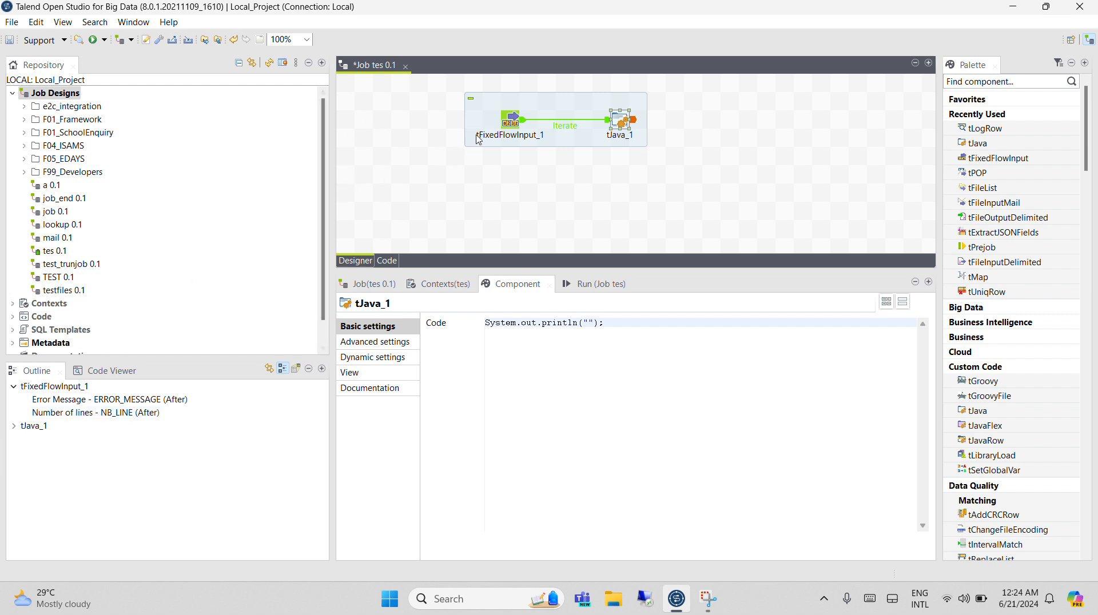
{"action": "left_click", "coordinate": [507, 126]}
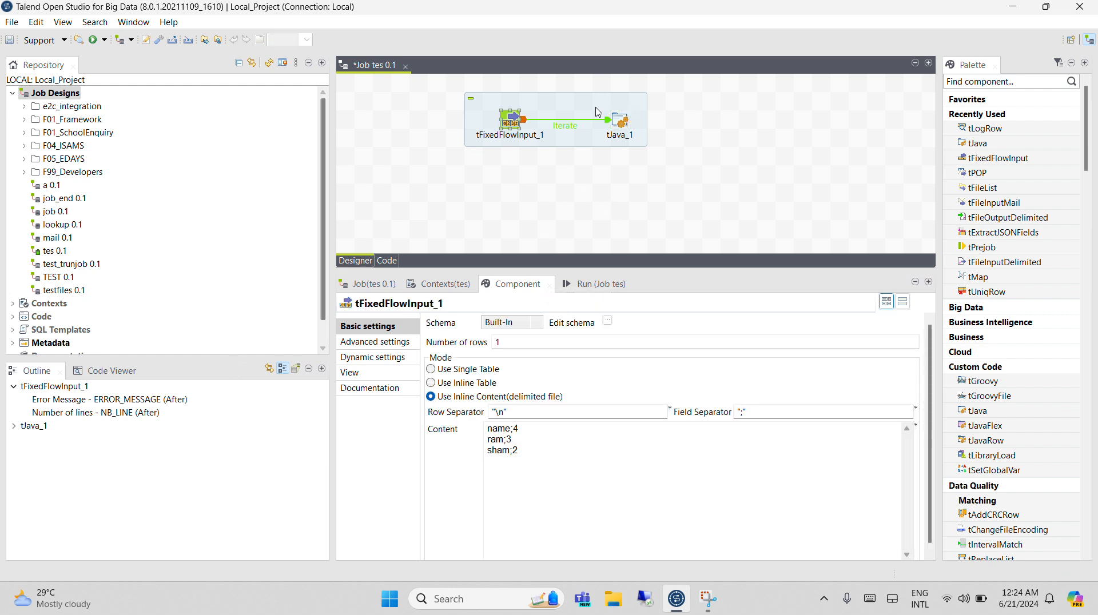
{"action": "left_click", "coordinate": [620, 120]}
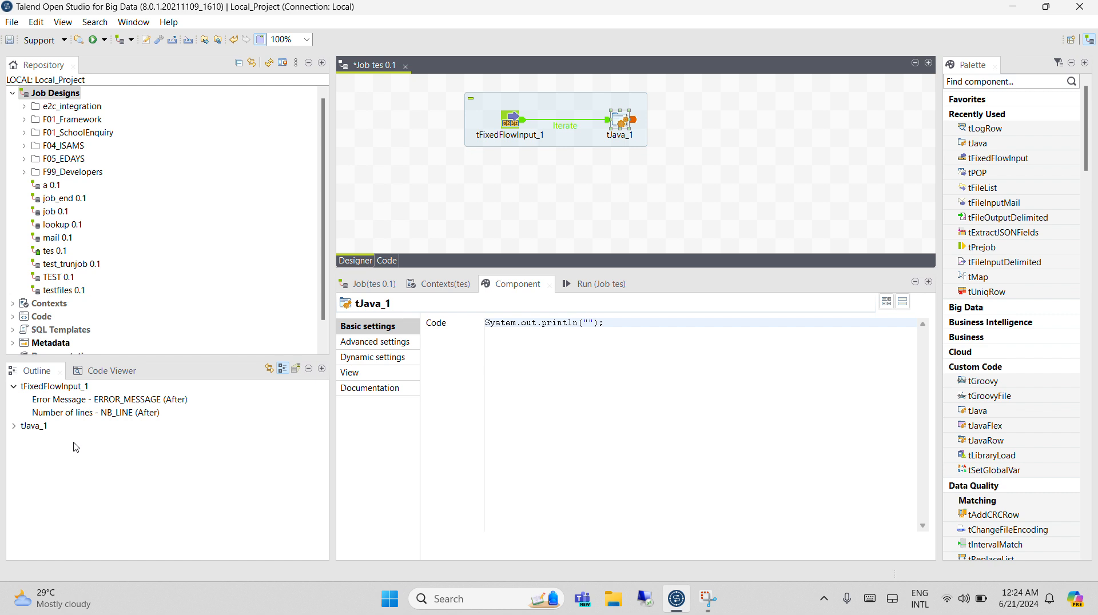
{"action": "left_click_drag", "start_coordinate": [86, 413], "coordinate": [664, 335]}
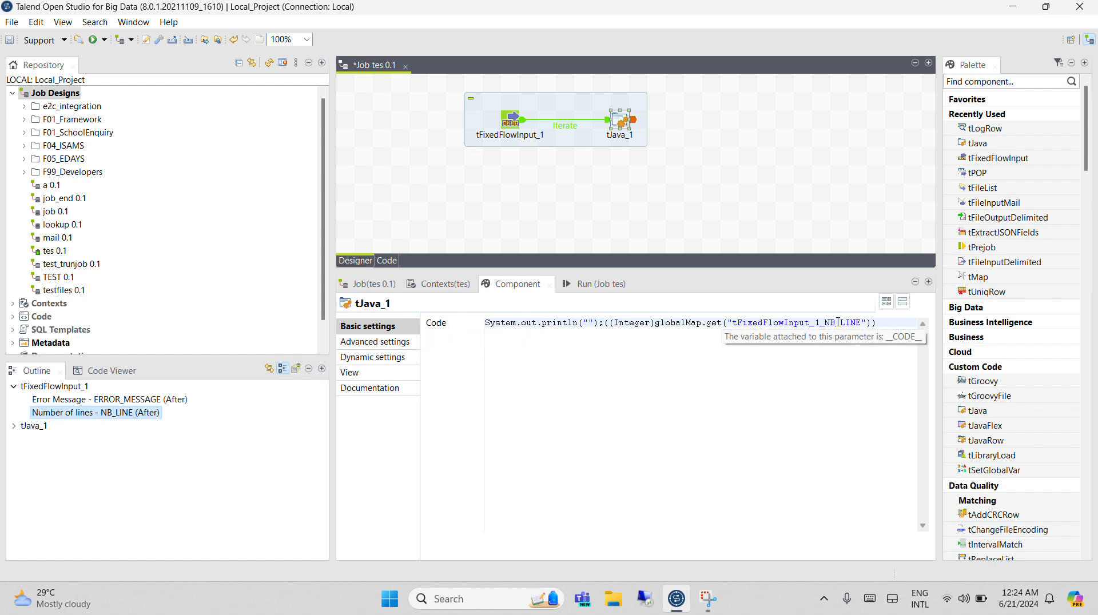
{"action": "left_click_drag", "start_coordinate": [883, 329], "coordinate": [603, 332]}
{"action": "key", "text": "ctrl+c"}
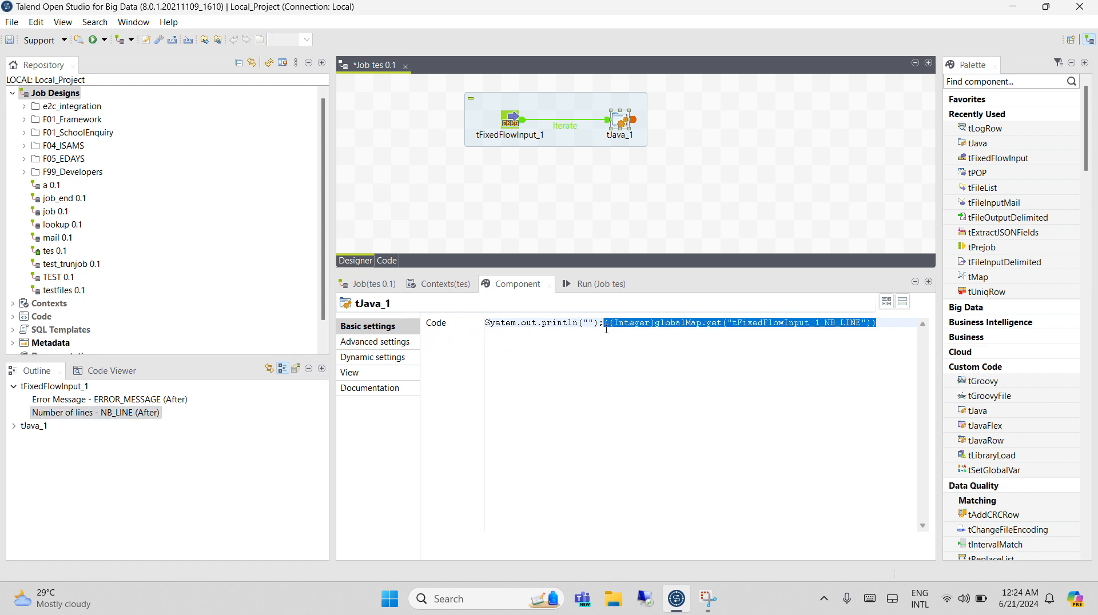
{"action": "key", "text": "BackSpace"}
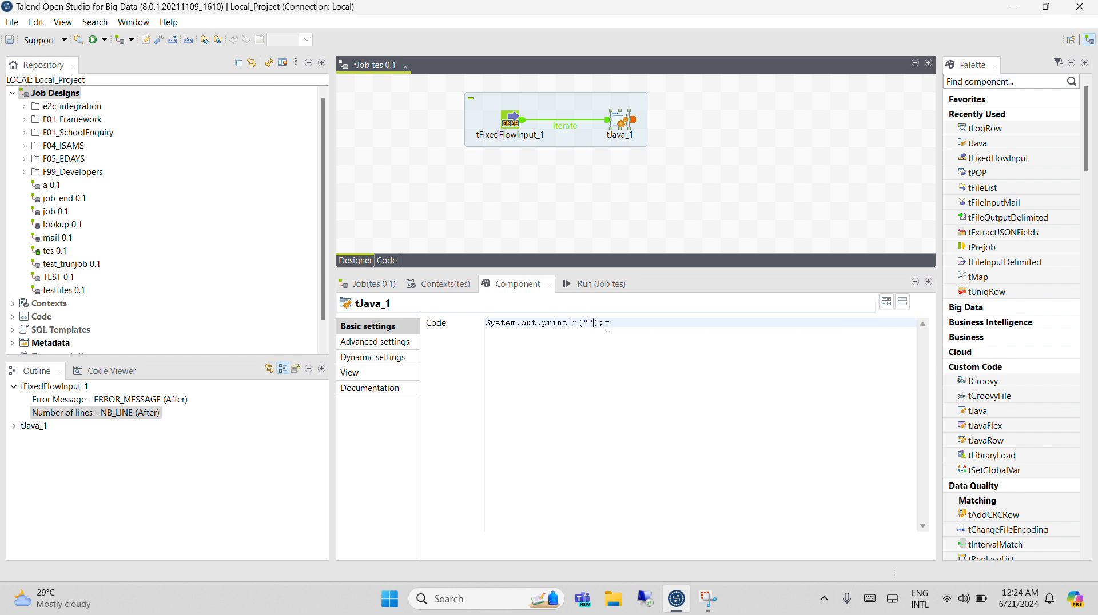
{"action": "key", "text": "ctrl+v"}
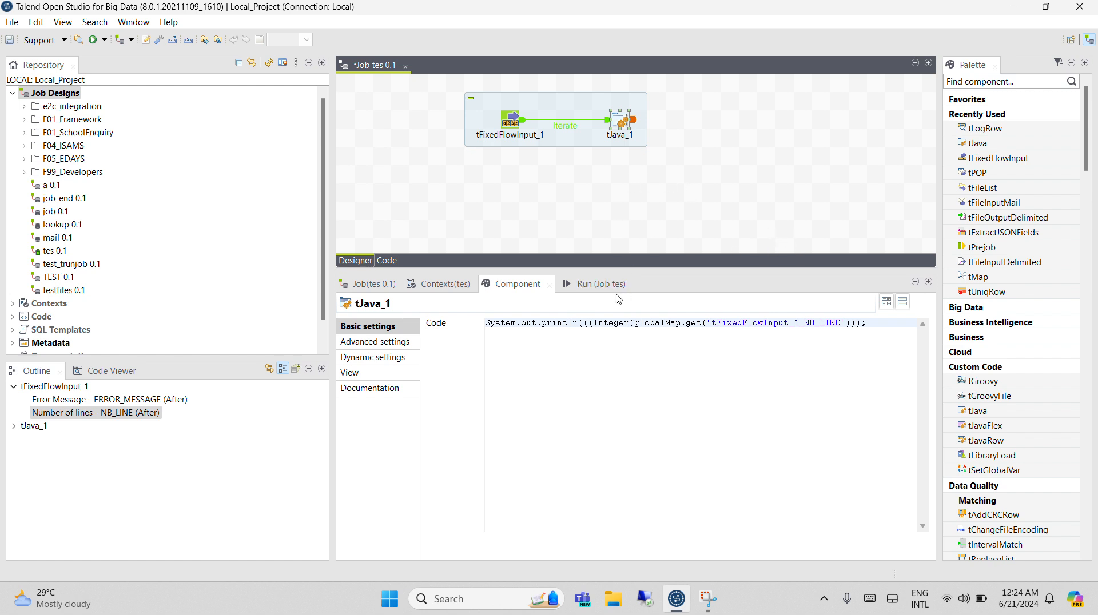
Delete tJava_1 from the job and add a tIterateToFlow component in its place.
{"action": "left_click", "coordinate": [619, 122]}
{"action": "key", "text": "Delete"}
{"action": "type", "text": "tite"}
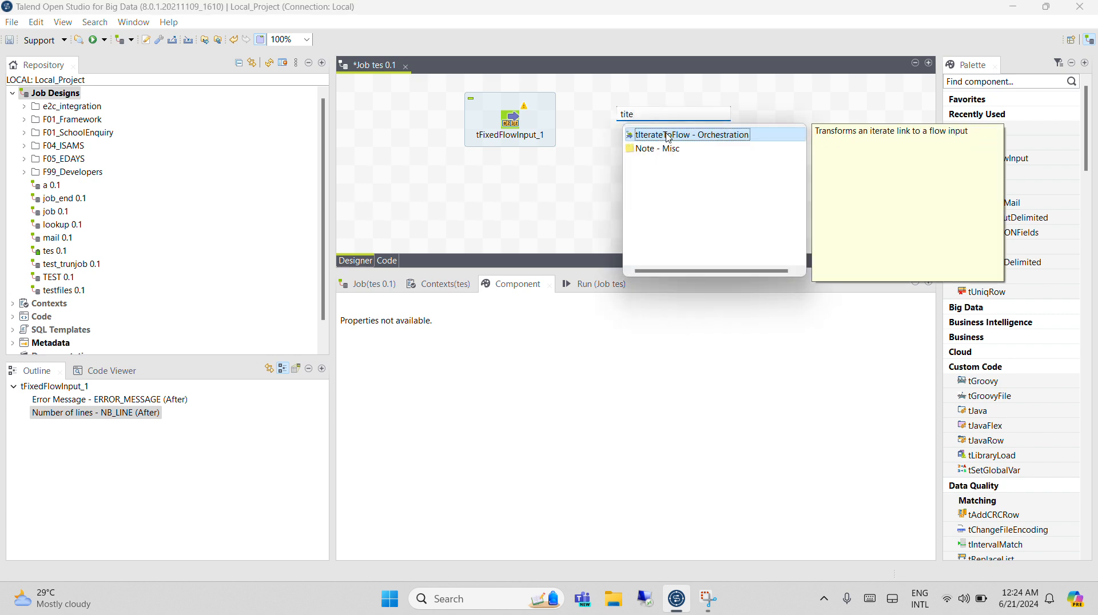
{"action": "key", "text": "Return"}
Connect tFixedFlowInput_1 to tIterateToFlow_1 with an Iterate link.
{"action": "right_click", "coordinate": [517, 122]}
{"action": "mouse_move", "coordinate": [555, 129]}
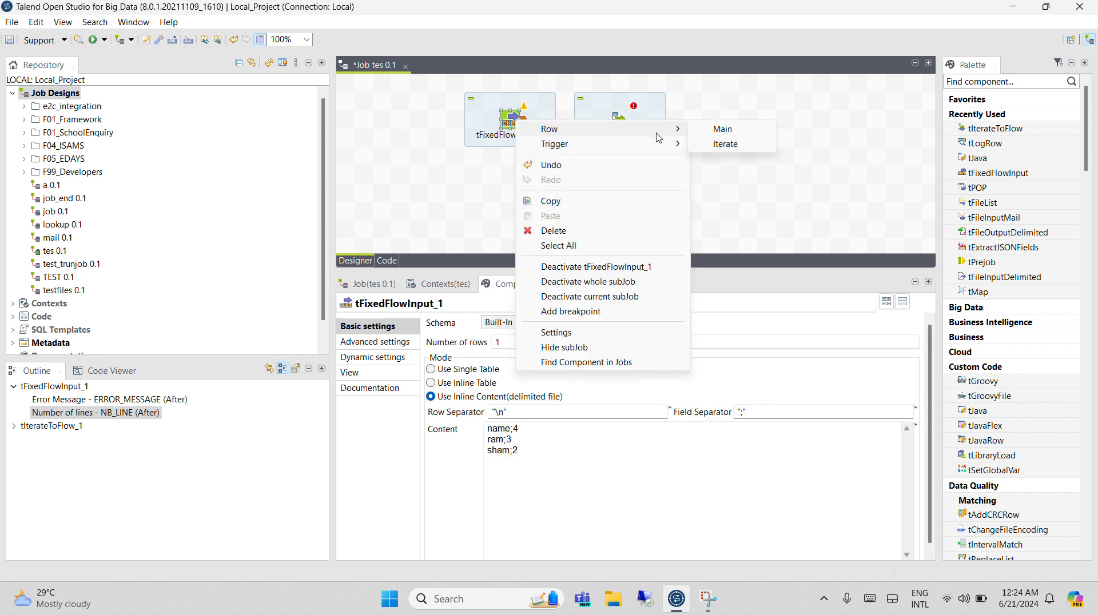
{"action": "left_click", "coordinate": [722, 129]}
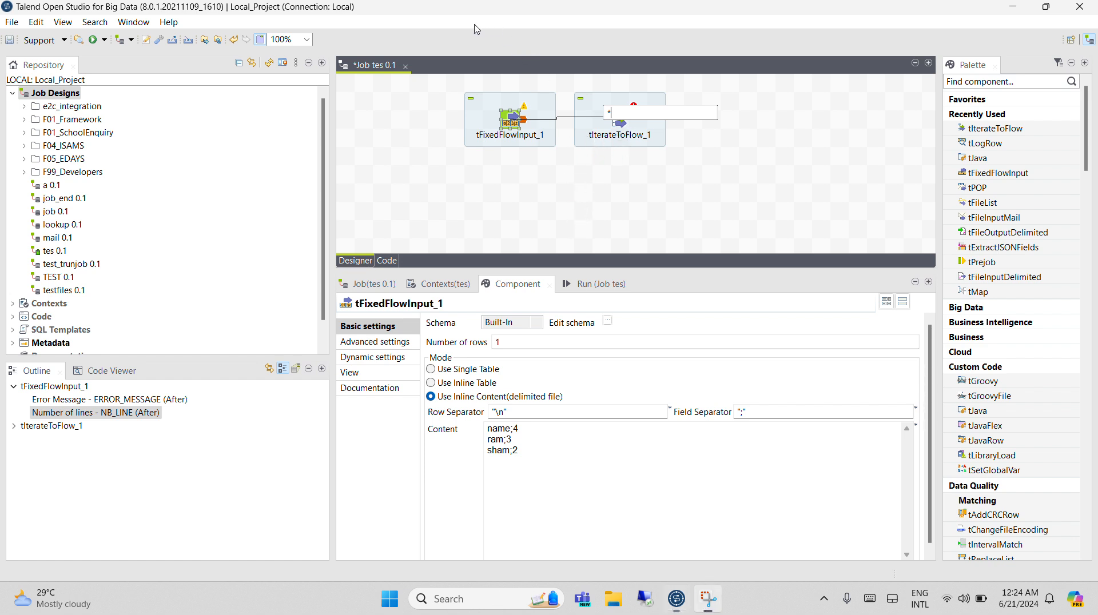
{"action": "left_click", "coordinate": [618, 121]}
{"action": "left_click", "coordinate": [619, 120]}
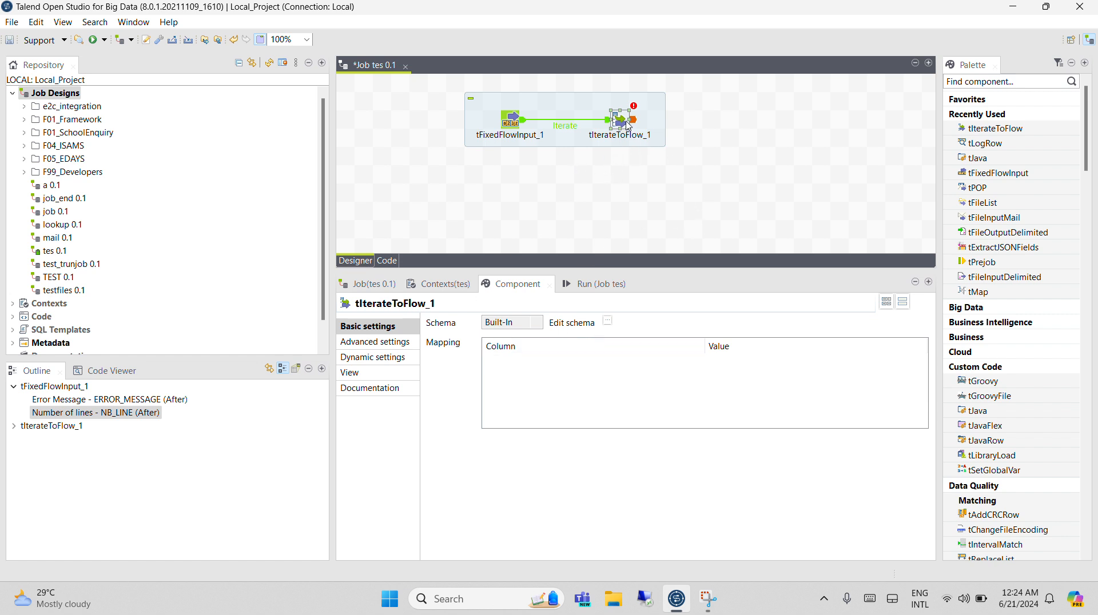
Delete tIterateToFlow_1 and add a tFlowToIterate component in its place.
{"action": "key", "text": "Delete"}
{"action": "type", "text": "tflo"}
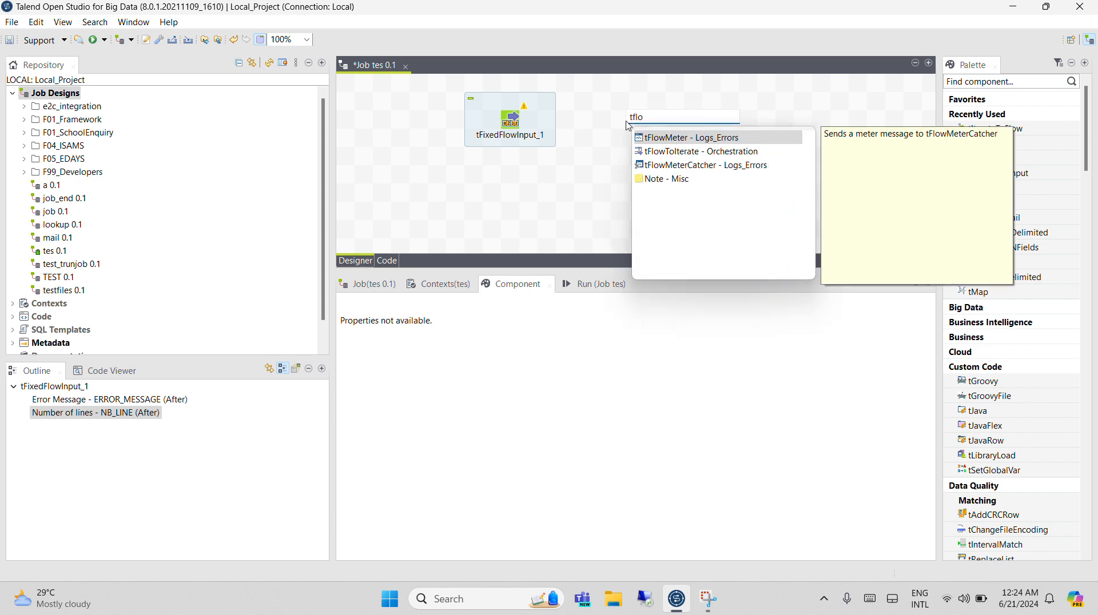
{"action": "key", "text": "Down"}
{"action": "key", "text": "Return"}
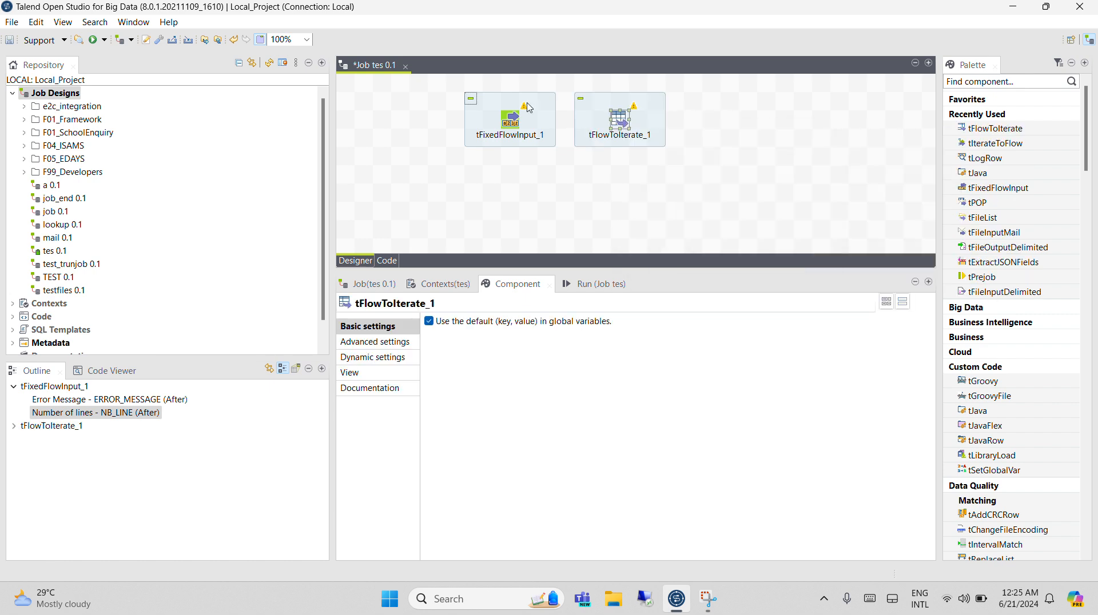
Try to connect tFixedFlowInput_1 to tFlowToIterate_1 with an Iterate link.
{"action": "right_click", "coordinate": [512, 120]}
{"action": "mouse_move", "coordinate": [658, 126]}
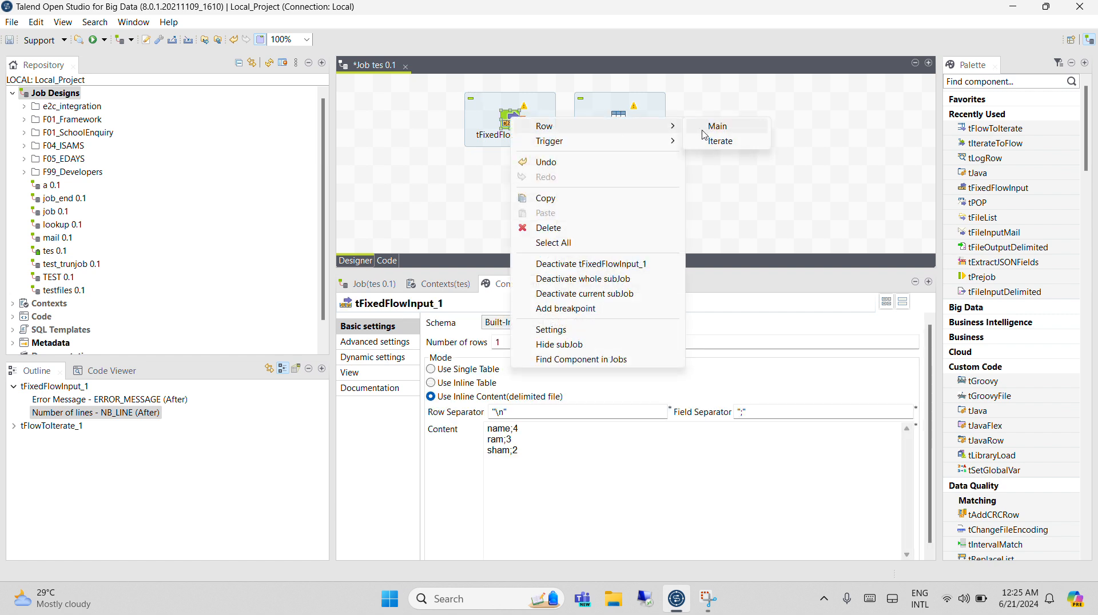
{"action": "left_click", "coordinate": [700, 141]}
{"action": "left_click", "coordinate": [624, 124]}
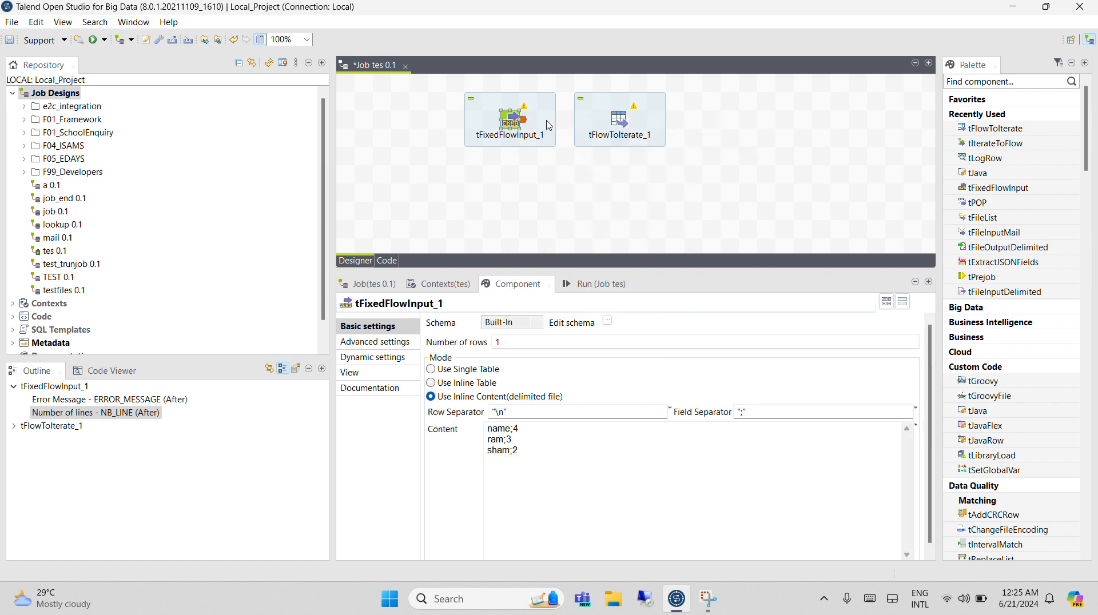
{"action": "right_click", "coordinate": [514, 122]}
{"action": "mouse_move", "coordinate": [664, 147]}
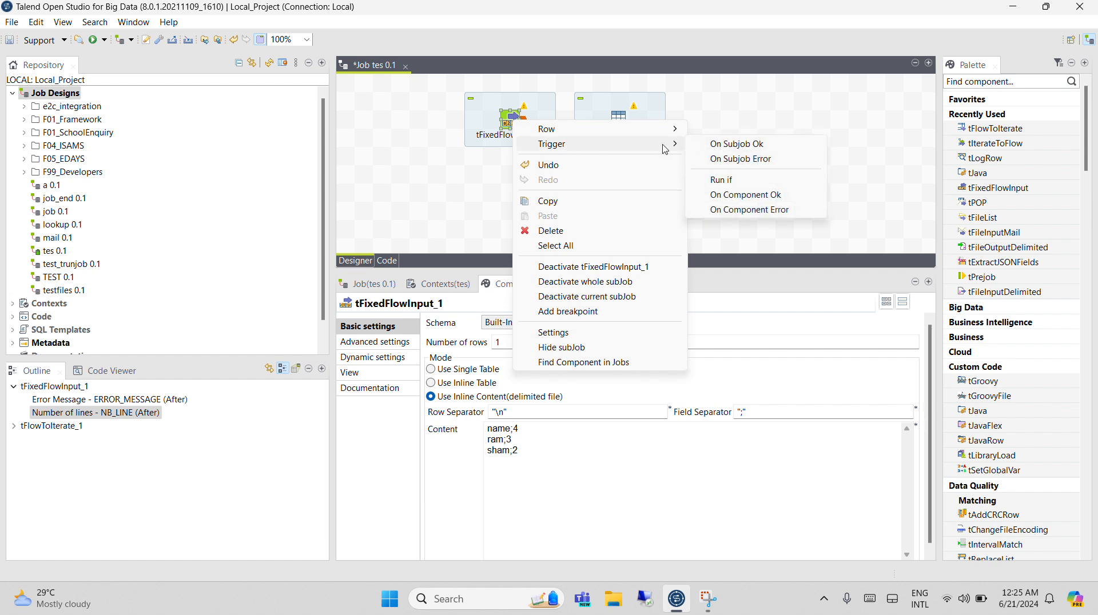
{"action": "left_click", "coordinate": [725, 144]}
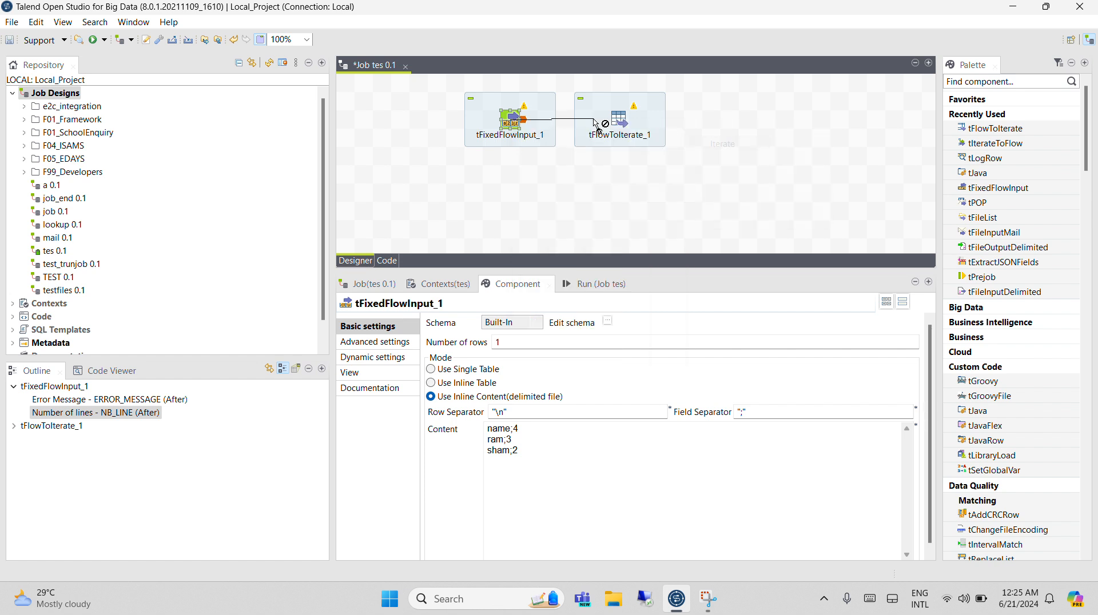
{"action": "left_click", "coordinate": [616, 122]}
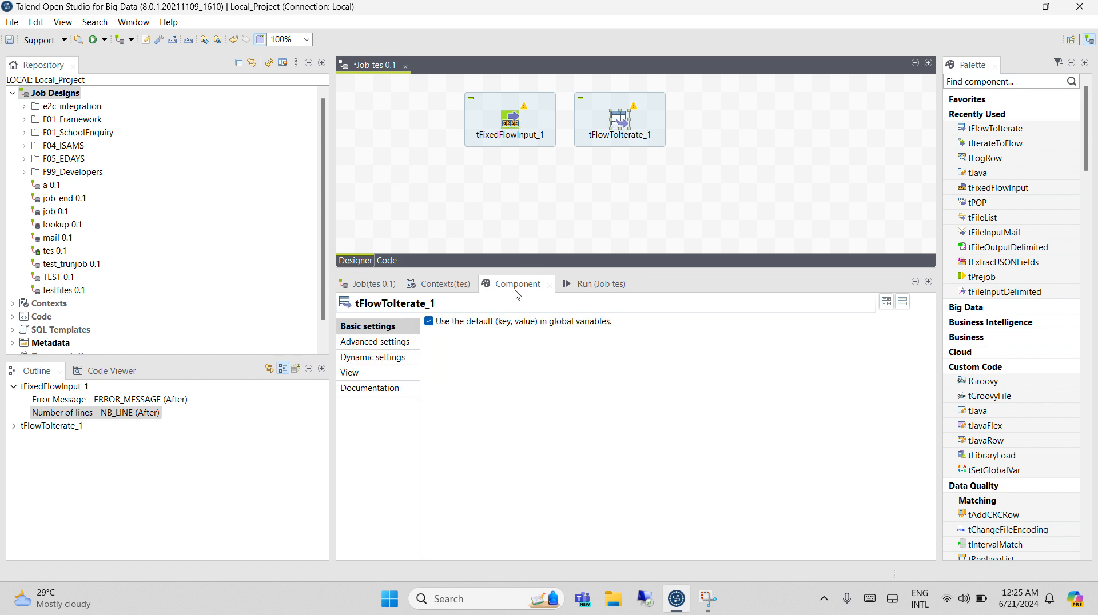
Turn off the default (key, value) option of tFlowToIterate_1 and connect tFixedFlowInput_1 to it with a Main row.
{"action": "left_click", "coordinate": [448, 320]}
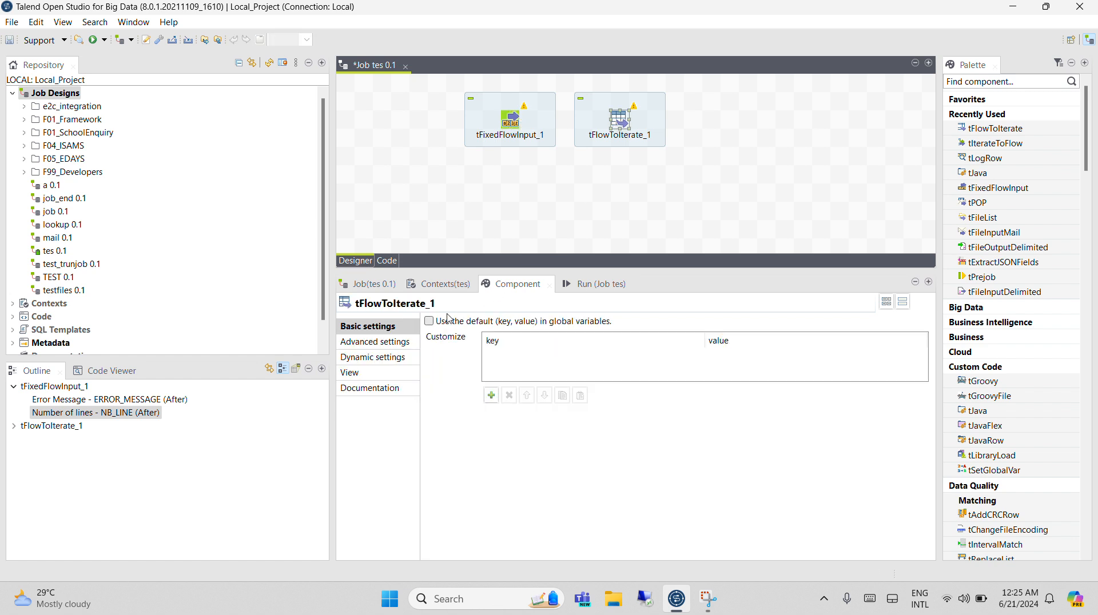
{"action": "right_click", "coordinate": [516, 119]}
{"action": "mouse_move", "coordinate": [552, 120]}
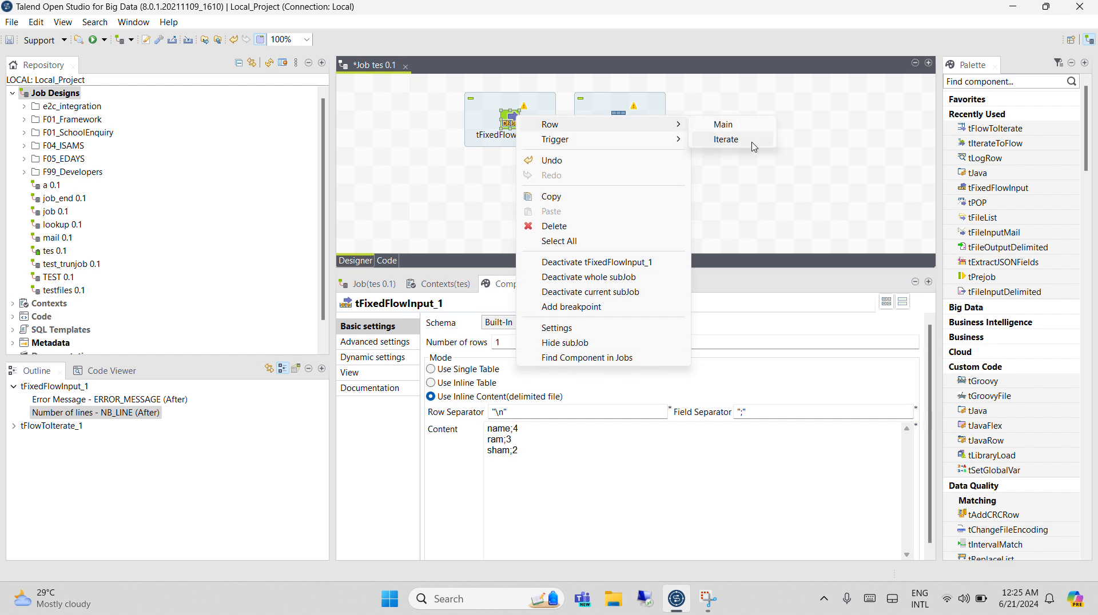
{"action": "left_click", "coordinate": [722, 122]}
{"action": "left_click", "coordinate": [625, 125]}
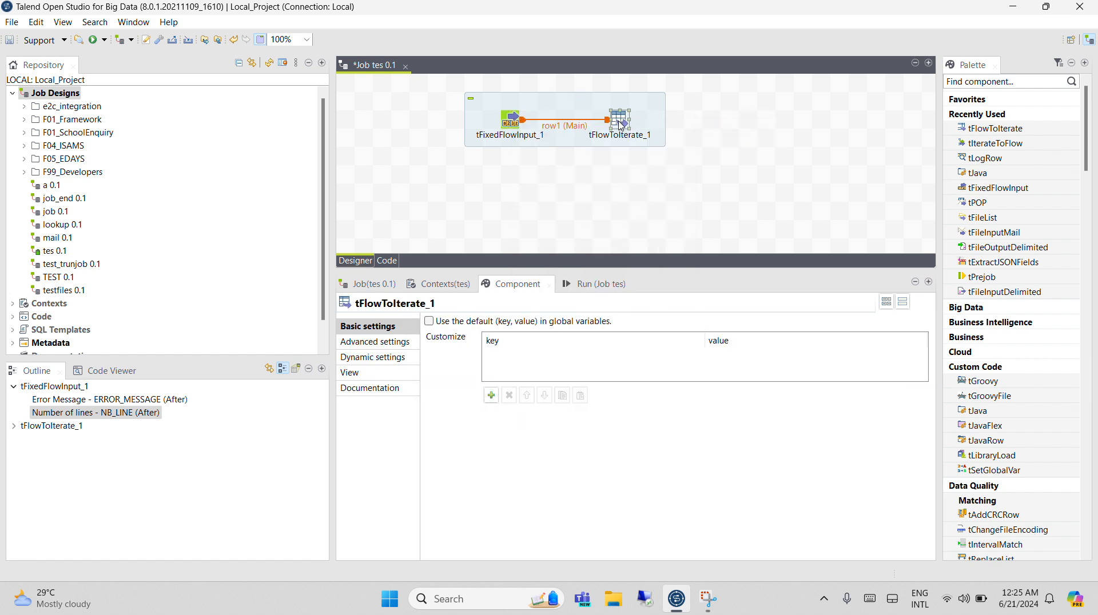
Turn on the default (key, value) option of tFlowToIterate_1 and delete that component from the job.
{"action": "left_click", "coordinate": [468, 322]}
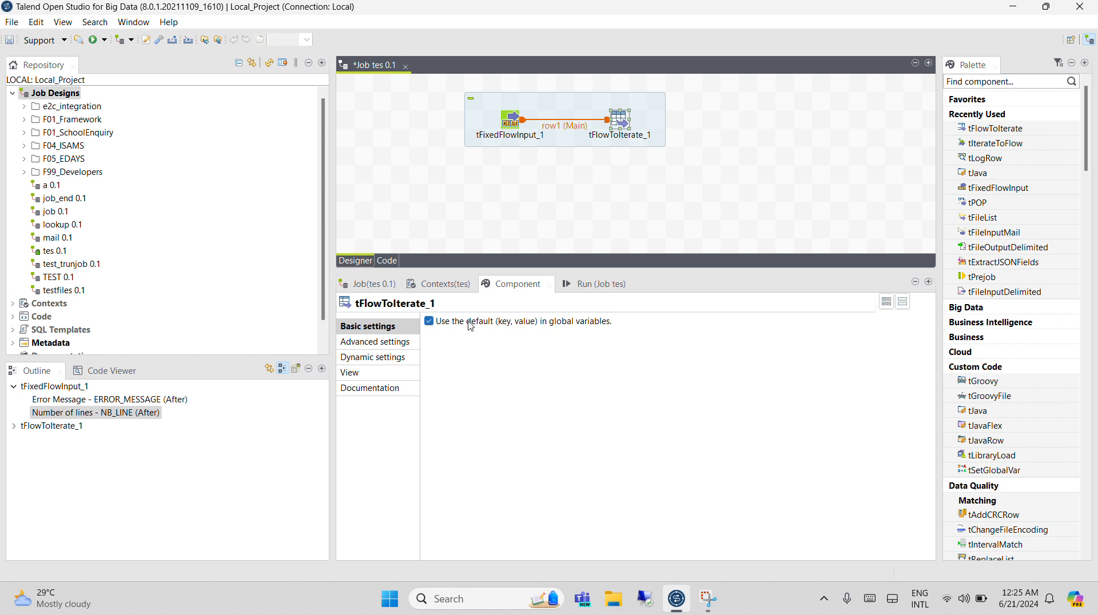
{"action": "left_click", "coordinate": [680, 123]}
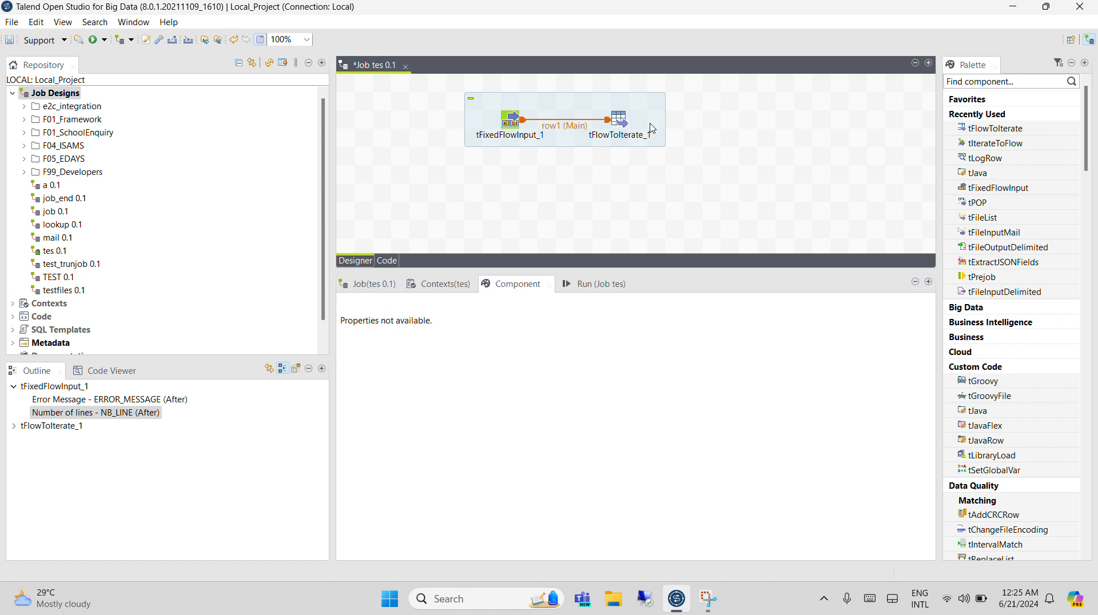
{"action": "left_click", "coordinate": [620, 125]}
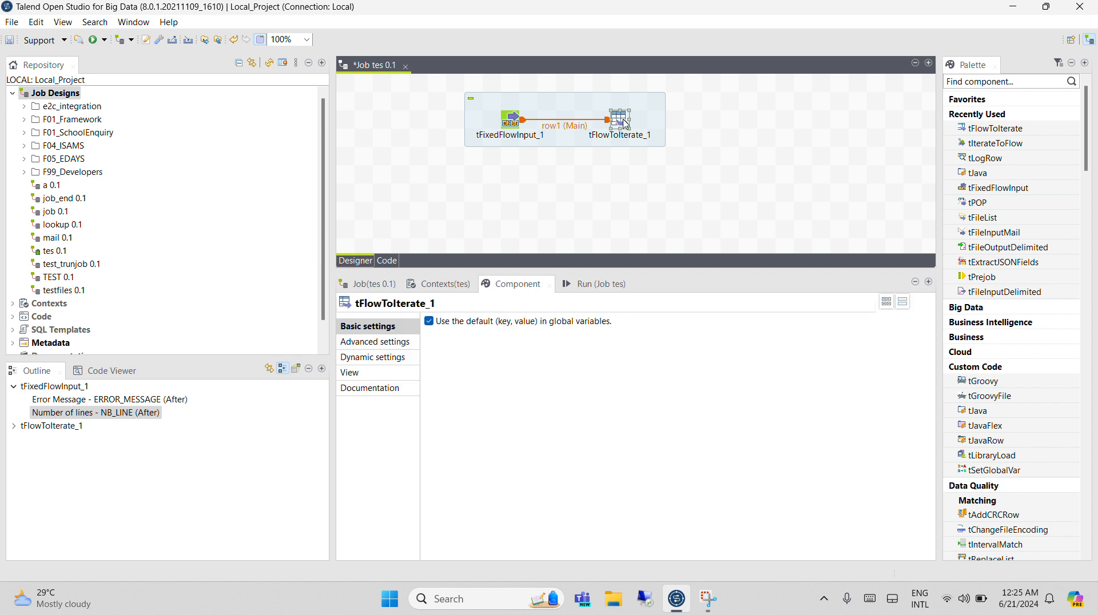
{"action": "key", "text": "Delete"}
Check which row connection types tFixedFlowInput_1 offers and reselect the component.
{"action": "left_click", "coordinate": [518, 124]}
{"action": "right_click", "coordinate": [518, 123]}
{"action": "mouse_move", "coordinate": [543, 133]}
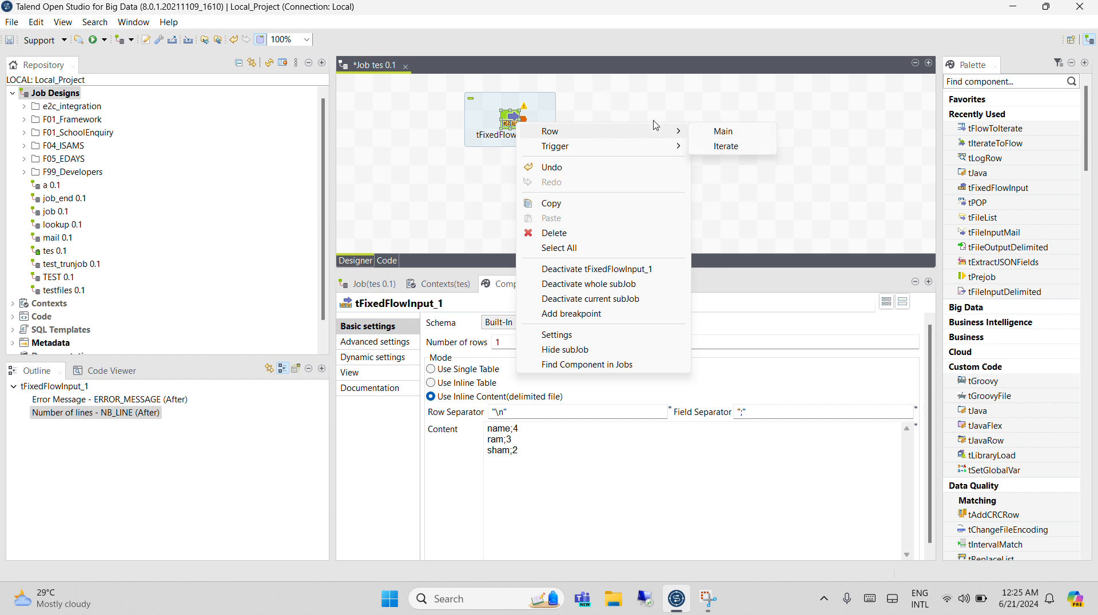
{"action": "left_click", "coordinate": [591, 229]}
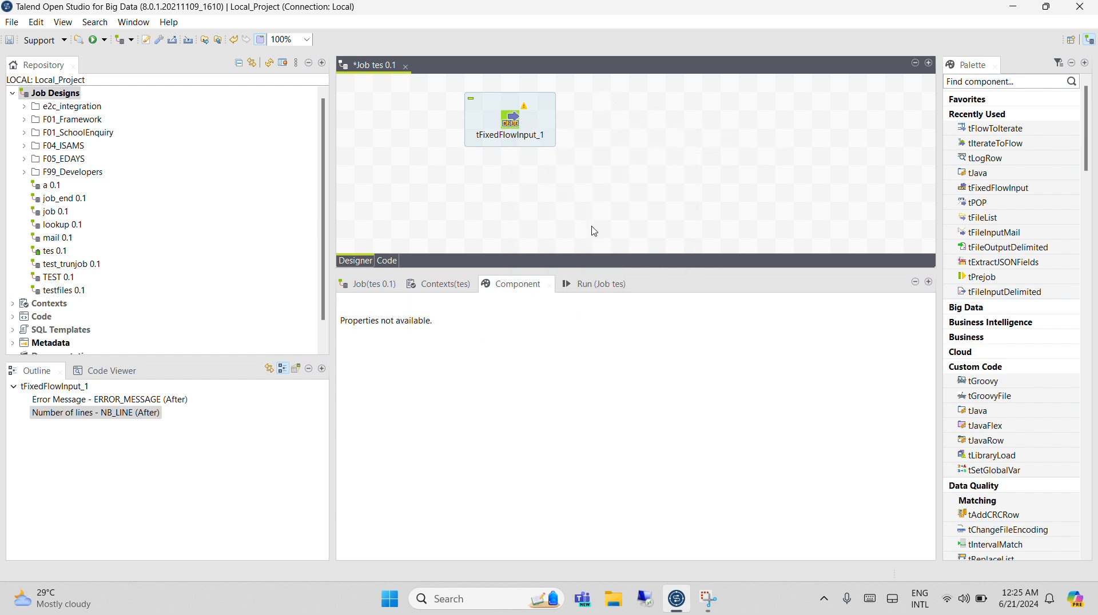
{"action": "left_click", "coordinate": [508, 124]}
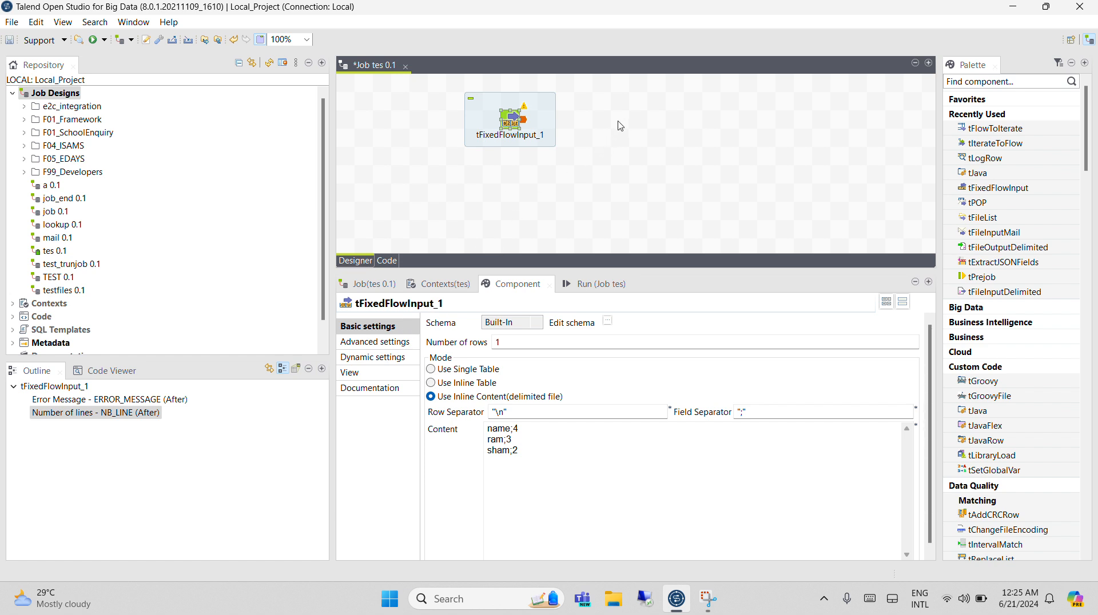